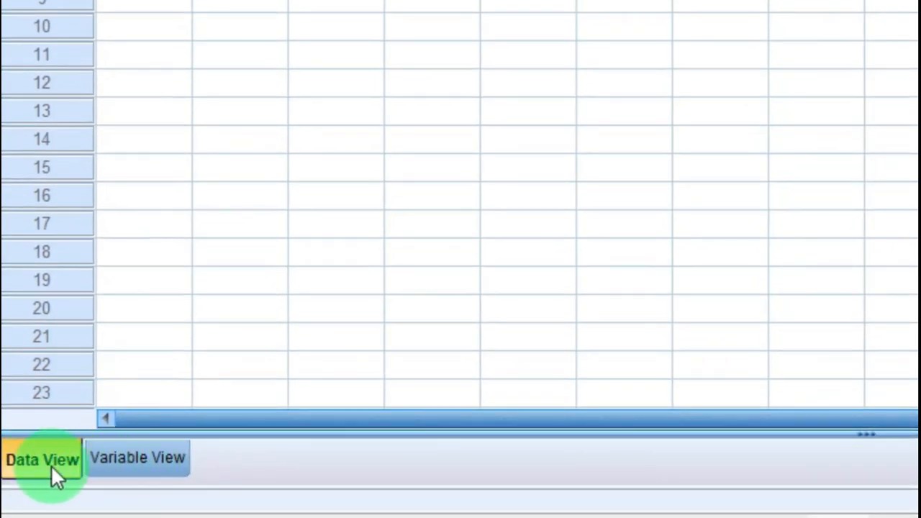
Define a new variable named Gender in the first row of the variable definitions.
click(158, 468)
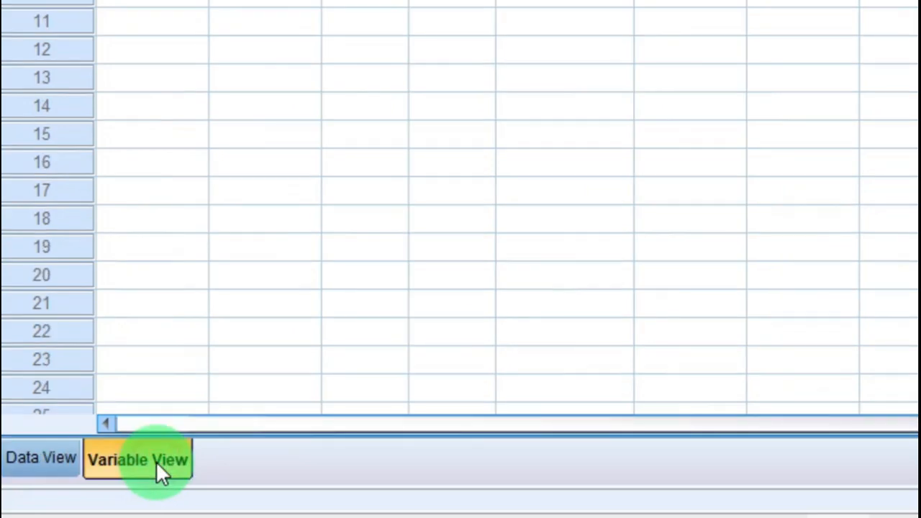
click(19, 470)
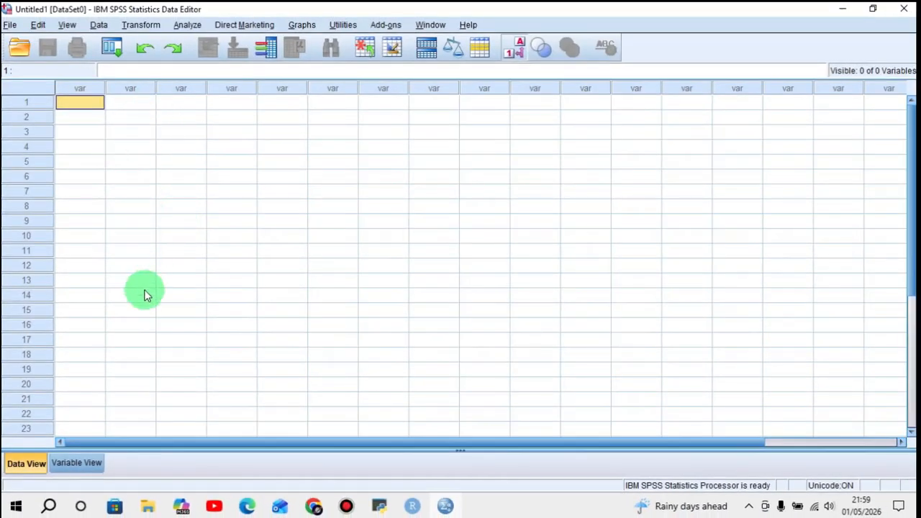
click(81, 462)
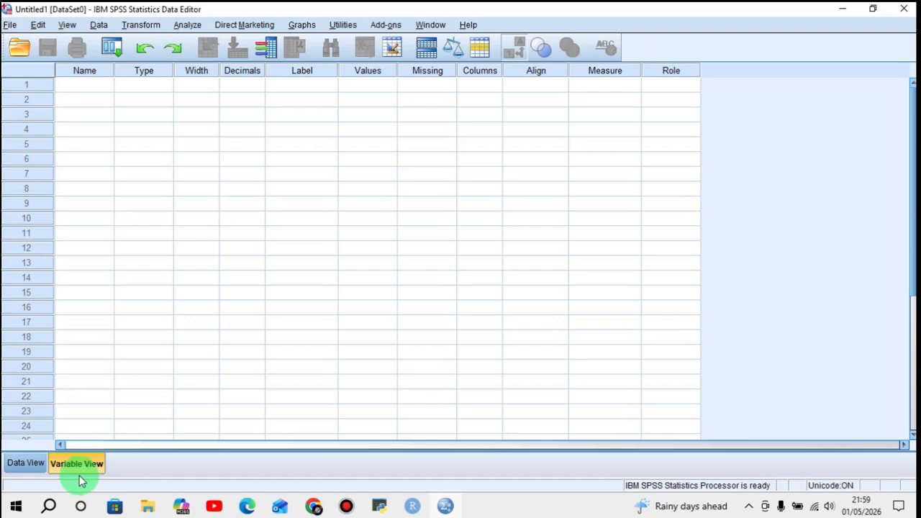
click(91, 86)
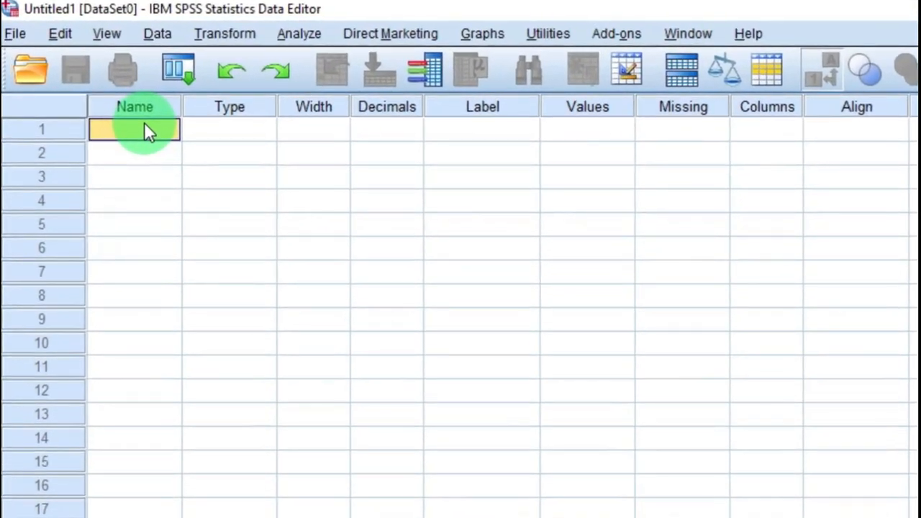
text(Ge)
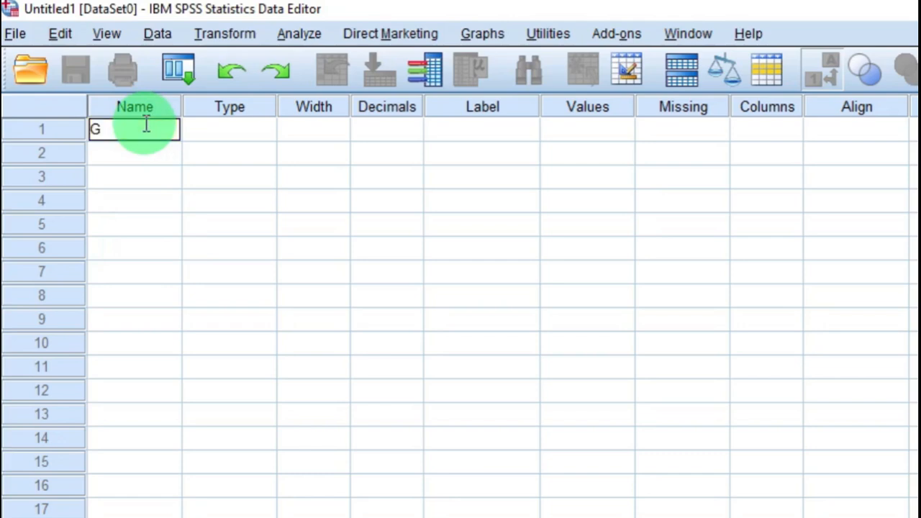
text(nder)
key(Return)
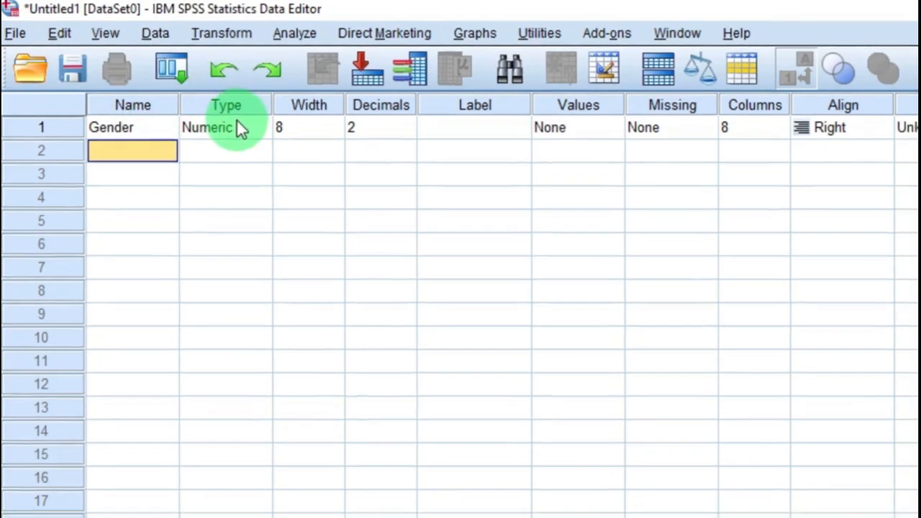
Change the Gender variable's type to String.
click(263, 130)
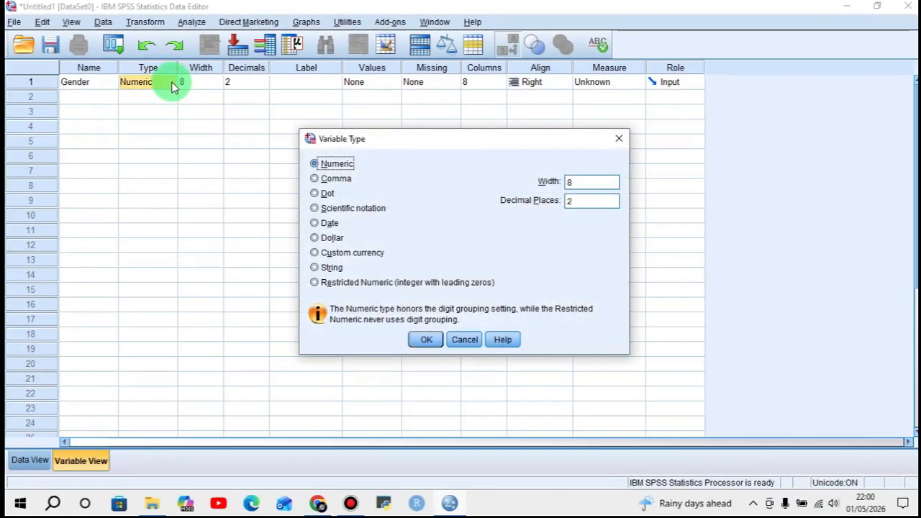
click(314, 268)
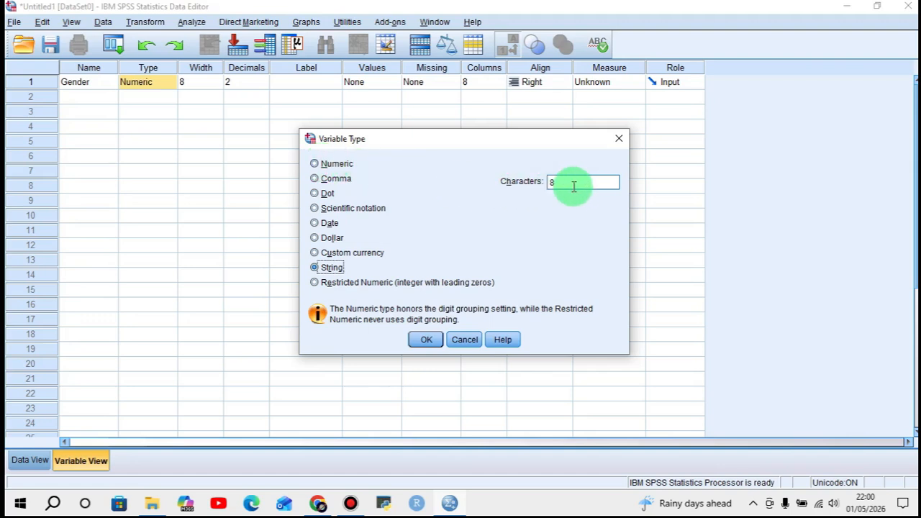
click(428, 339)
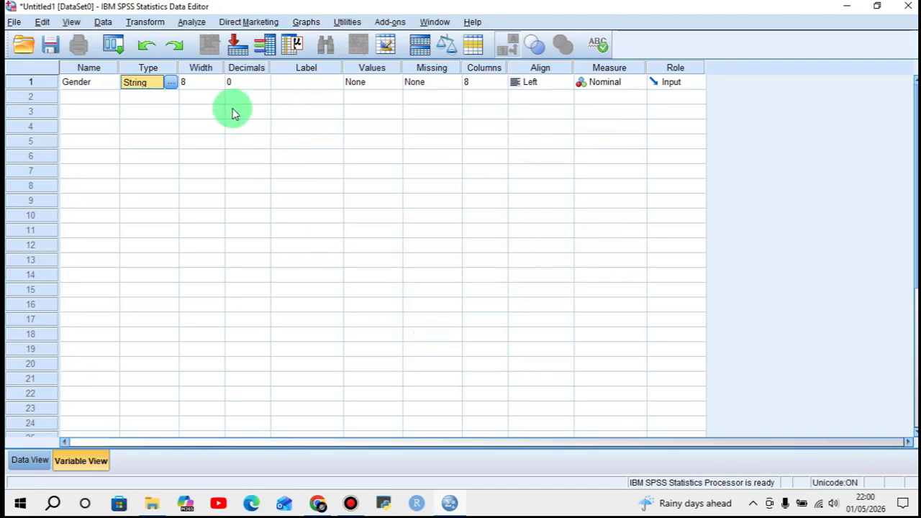
Add a value label to the Gender variable that codes 0 as Female.
click(392, 82)
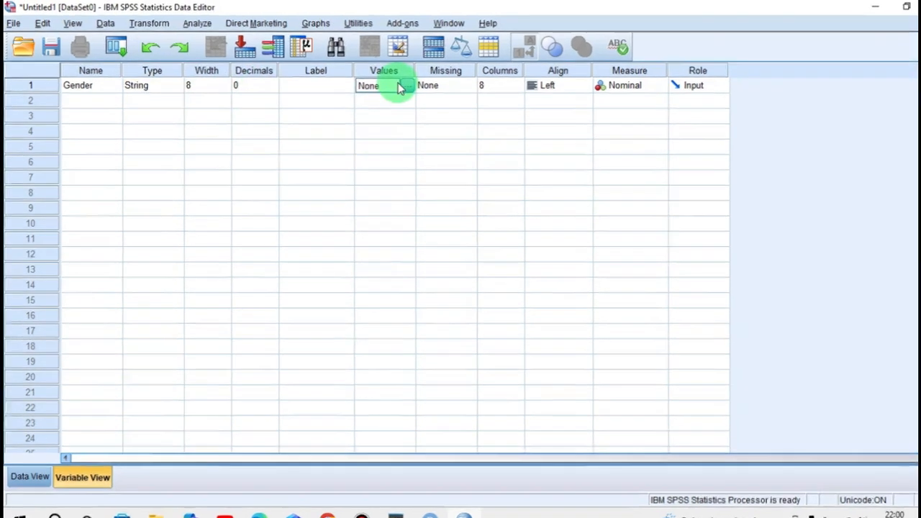
click(397, 82)
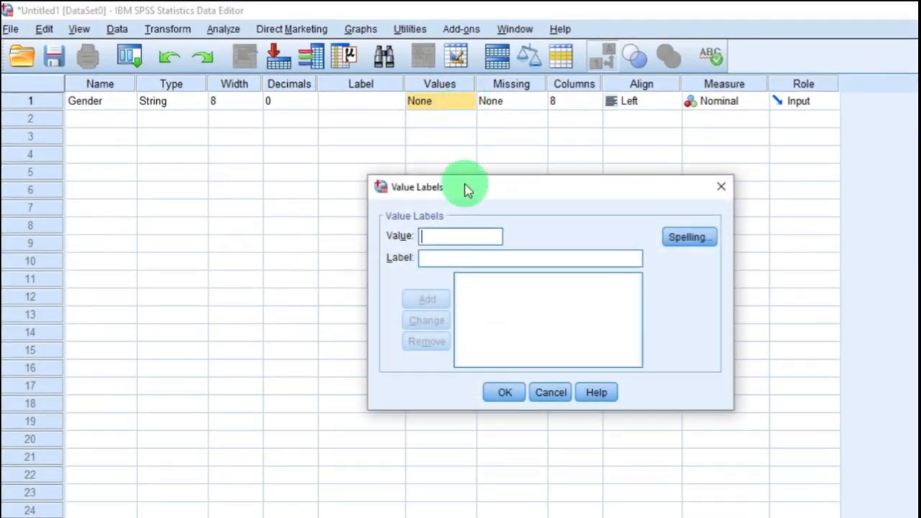
text(0)
click(442, 258)
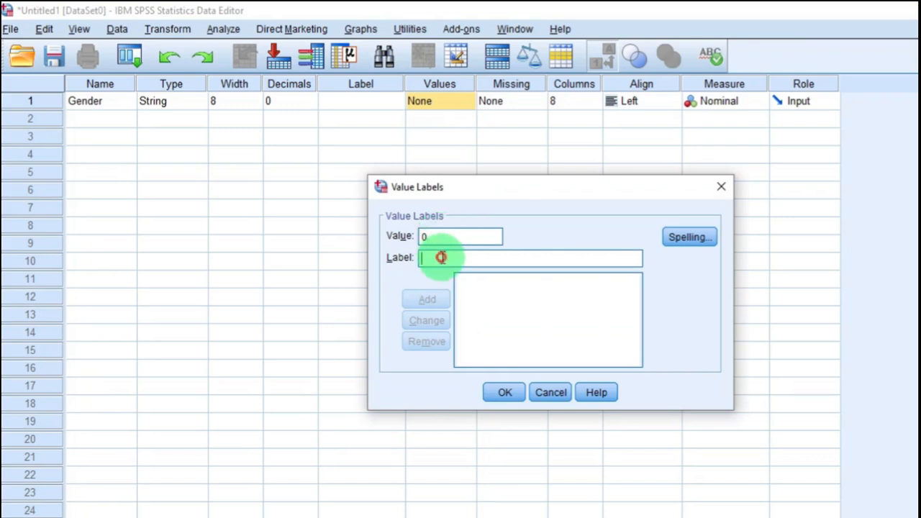
text(Female)
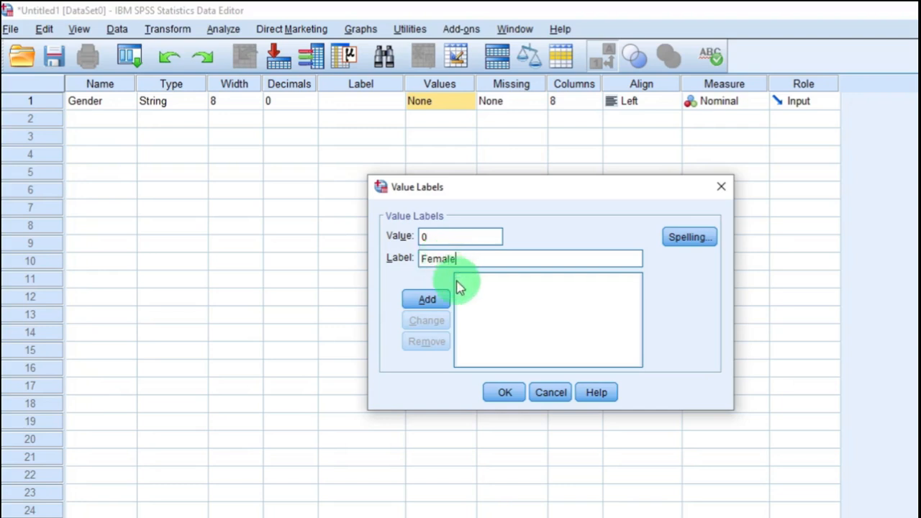
click(436, 298)
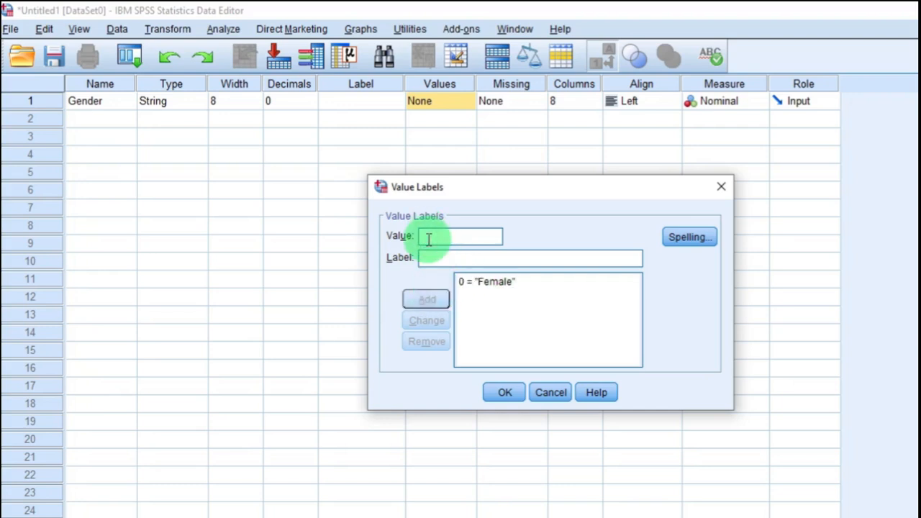
Add a second Gender value label coding 1 as Male and apply the value labels.
text(1)
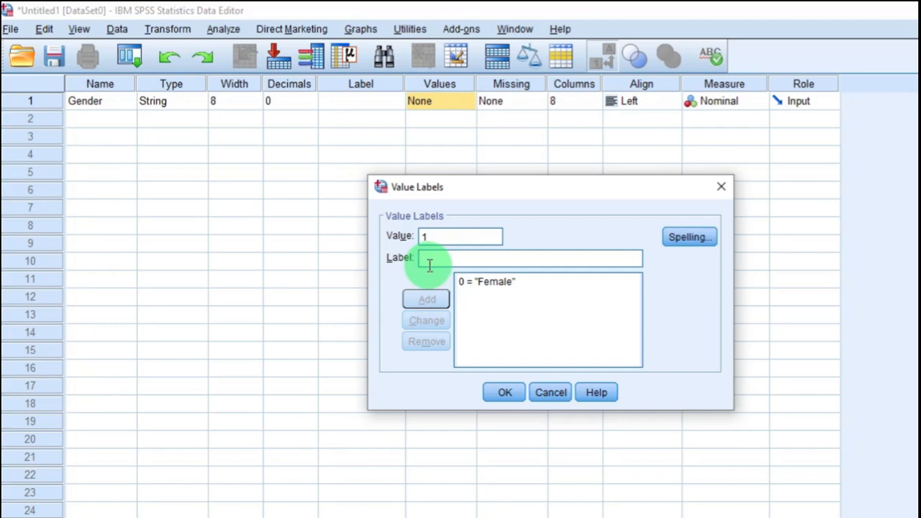
click(429, 258)
text(Ma)
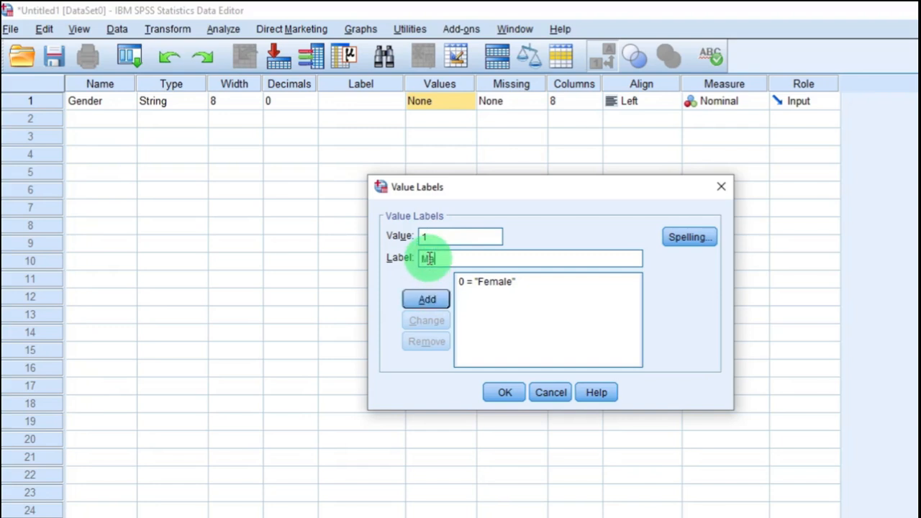
text(le)
click(426, 297)
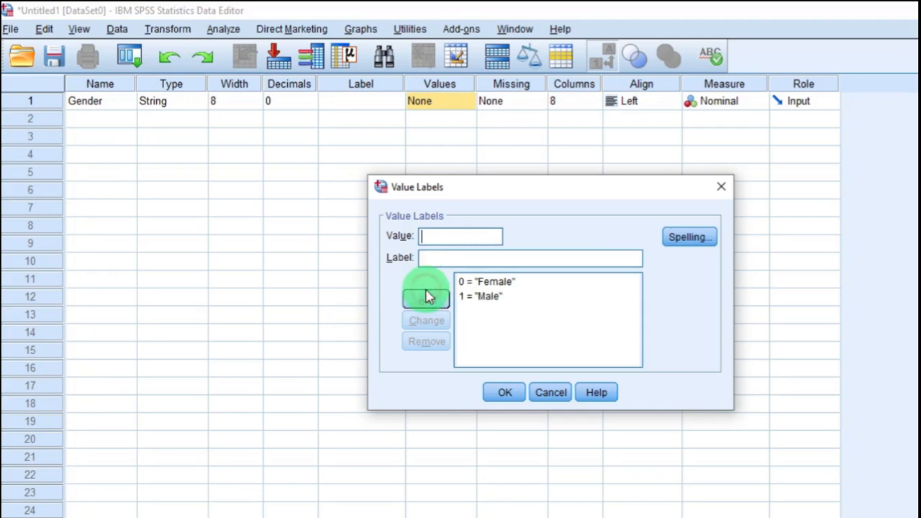
click(505, 392)
Set the Gender variable's alignment to Center and its measurement level to Nominal.
click(510, 109)
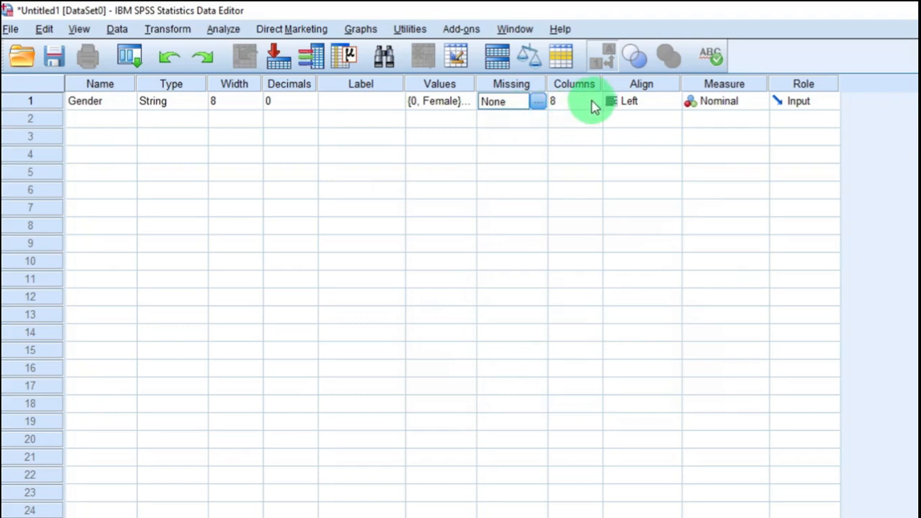
click(653, 103)
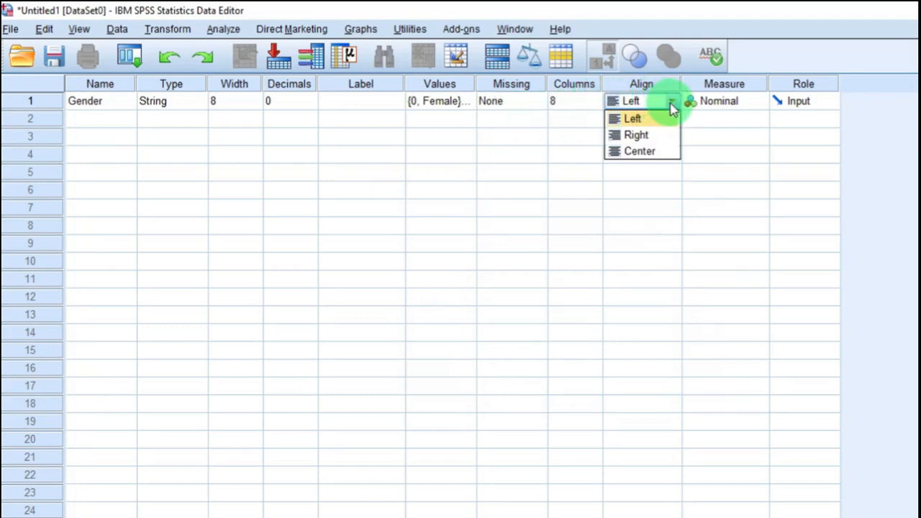
click(656, 150)
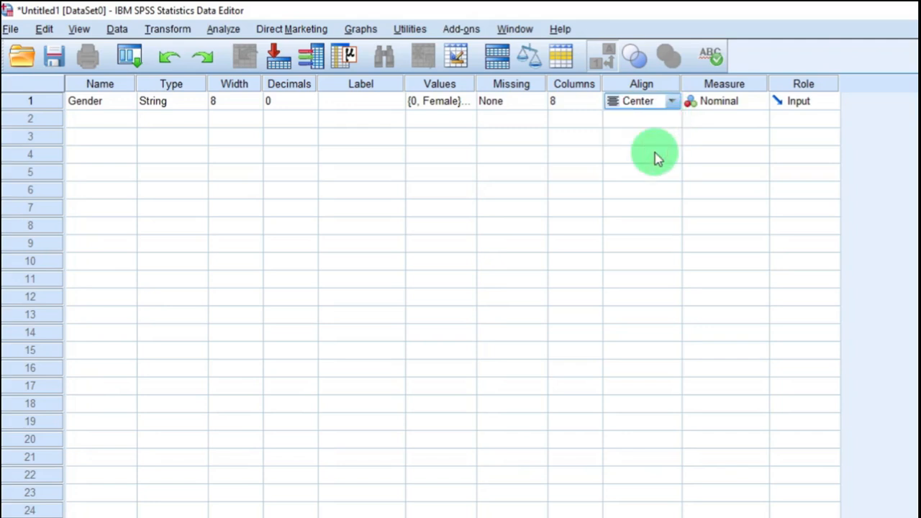
click(741, 101)
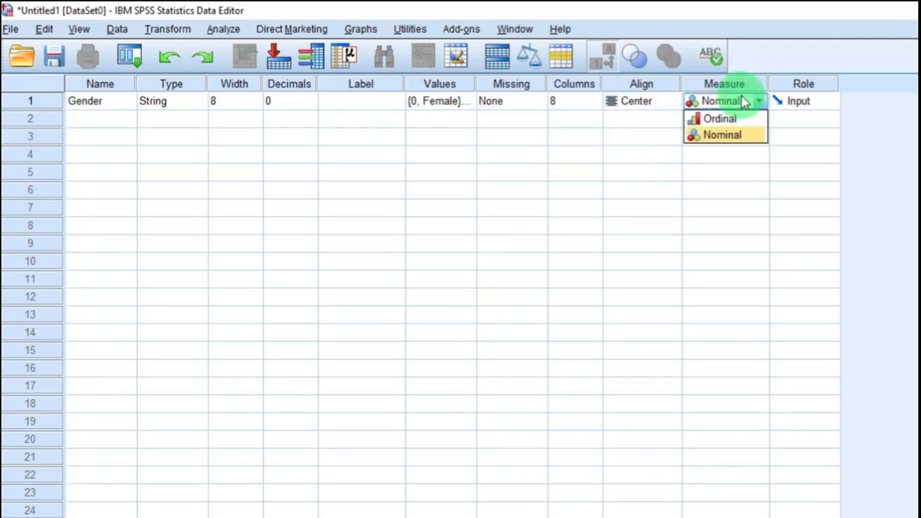
click(736, 135)
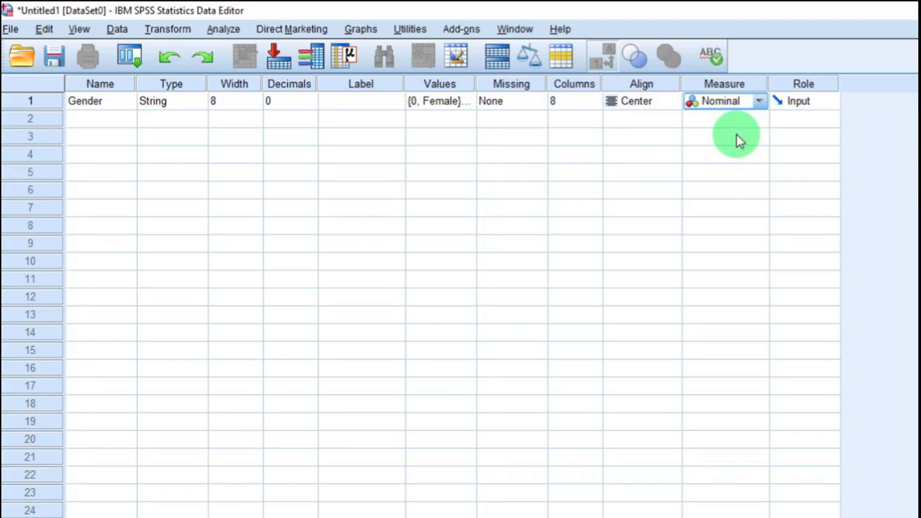
click(757, 102)
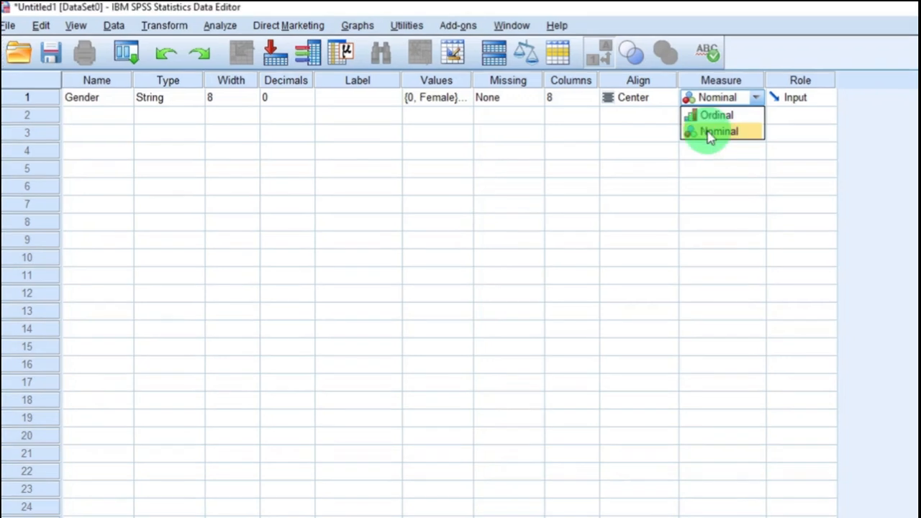
click(709, 133)
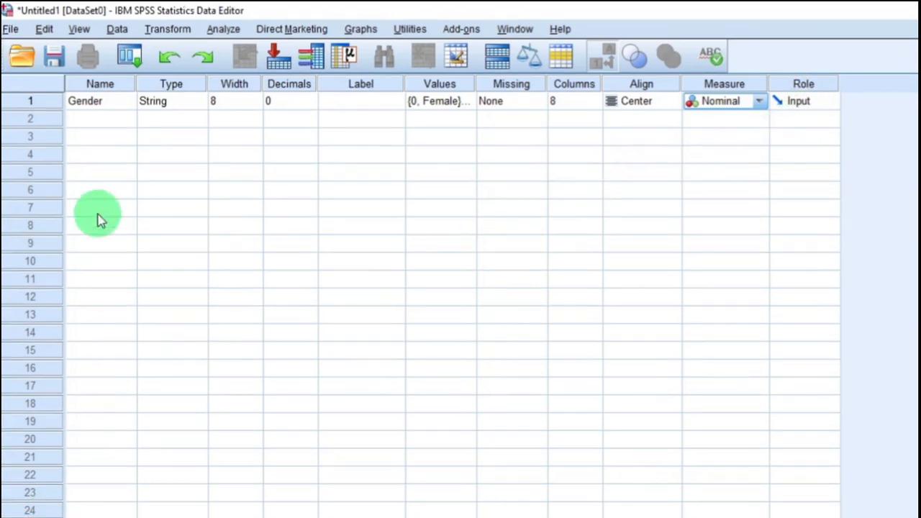
Define a second variable named Math_Score and set its decimals to 0.
double_click(115, 121)
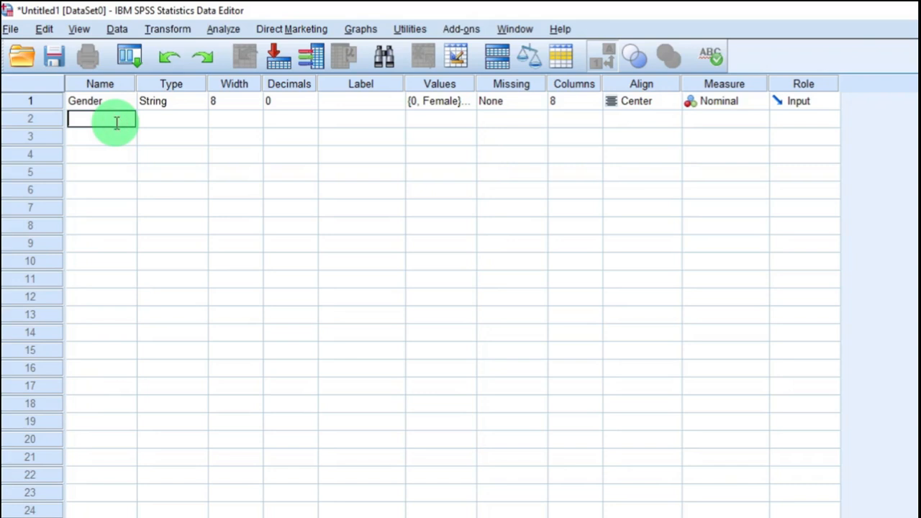
text(Math_score)
key(Return)
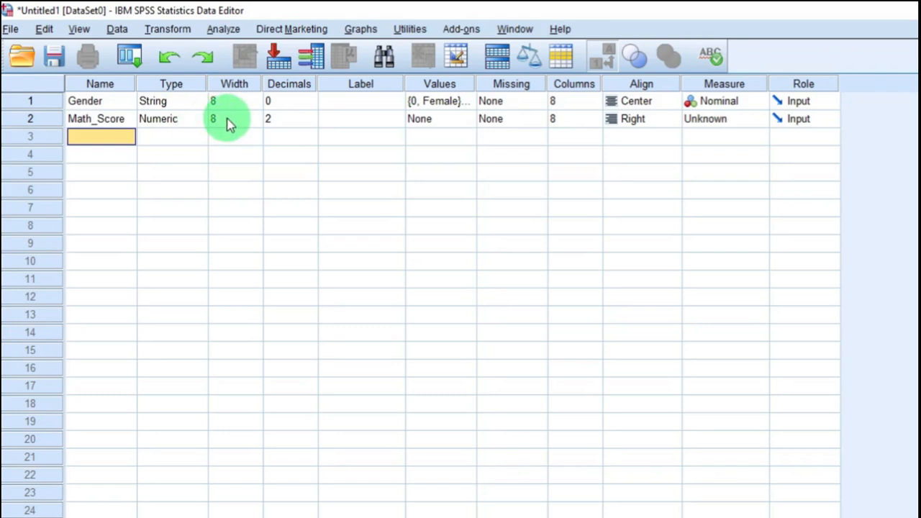
click(270, 122)
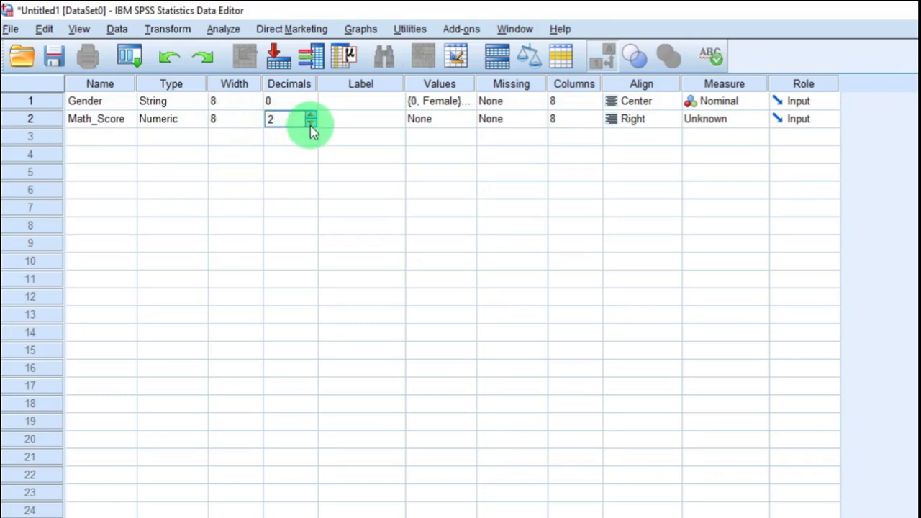
click(311, 125)
click(311, 125)
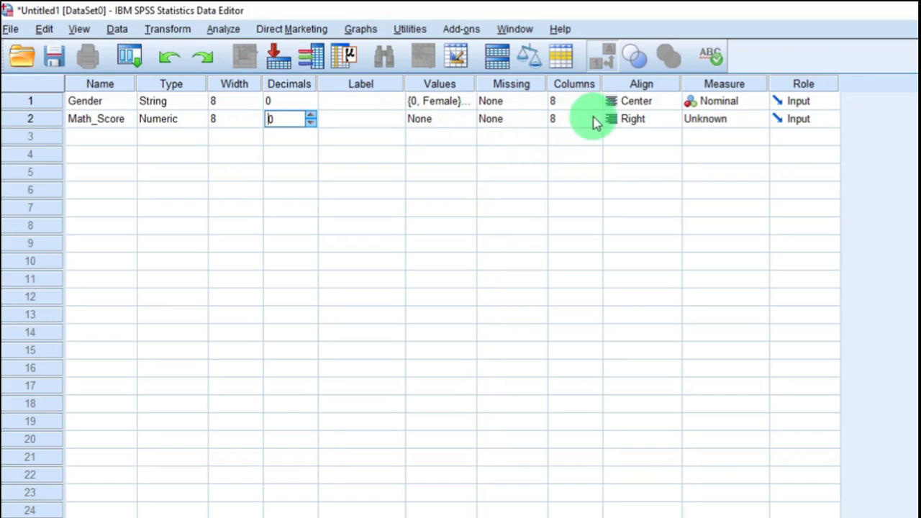
Set the Math_Score variable's alignment to Center and its measurement level to Scale.
click(662, 124)
click(666, 120)
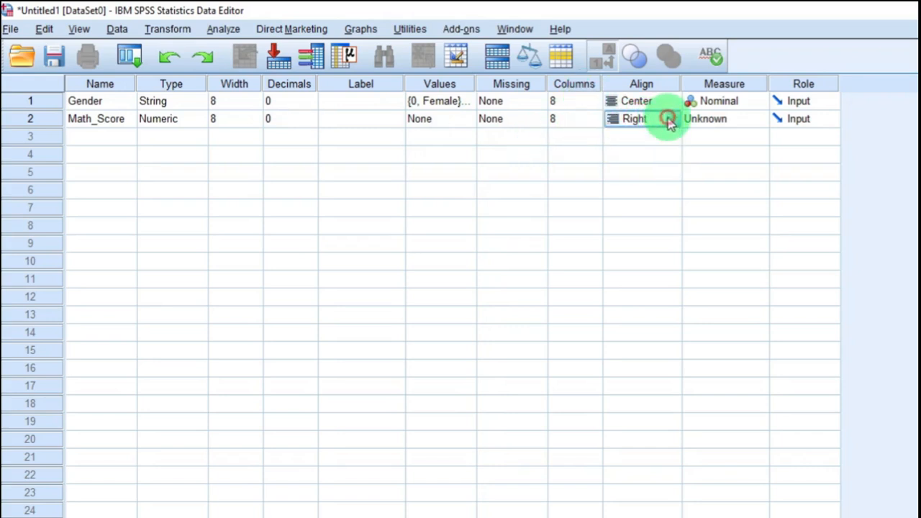
click(665, 120)
click(662, 168)
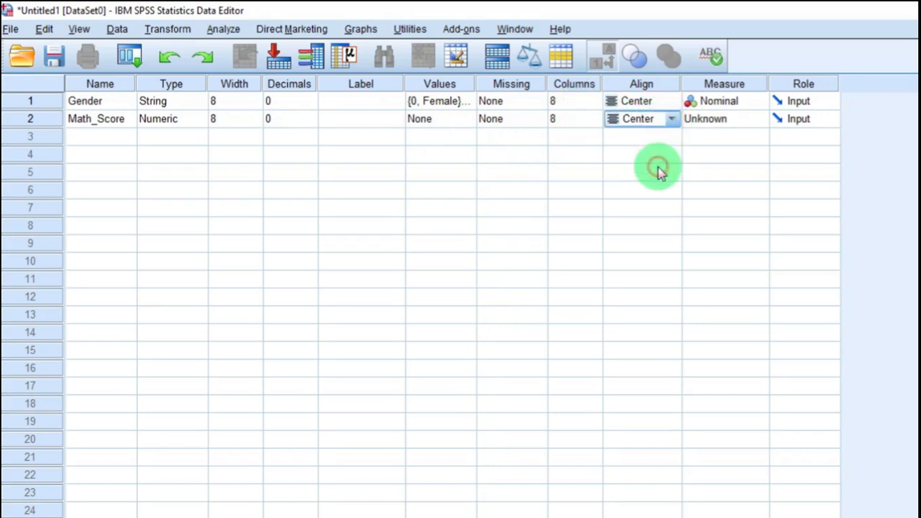
click(737, 121)
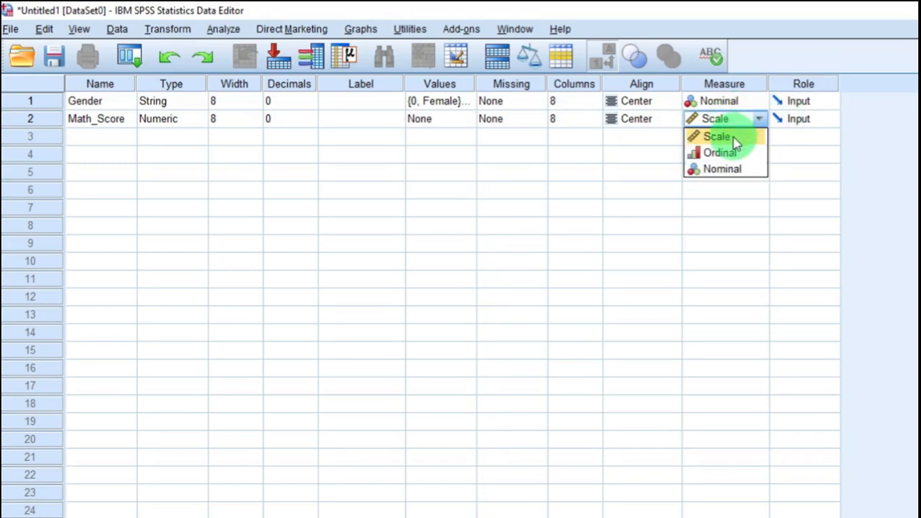
click(736, 138)
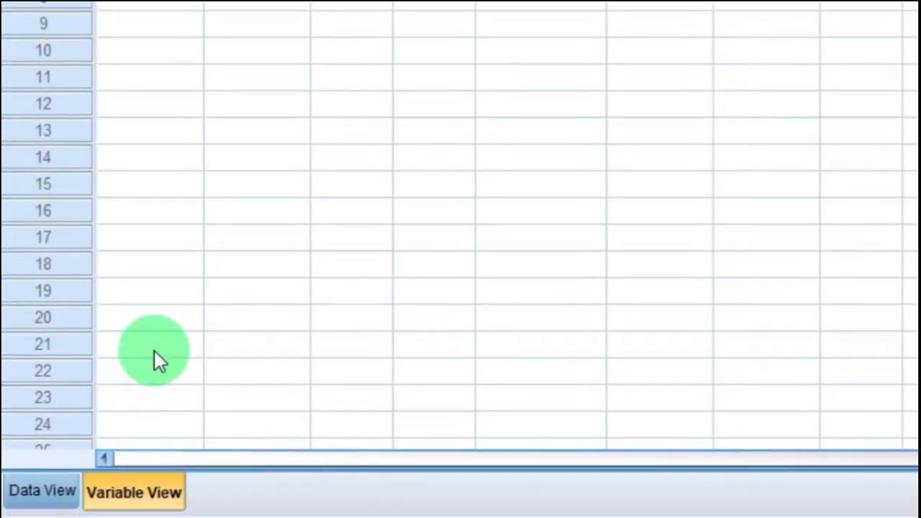
Switch to the data grid and set Gender to Female for case 1 and Male for case 2.
click(30, 496)
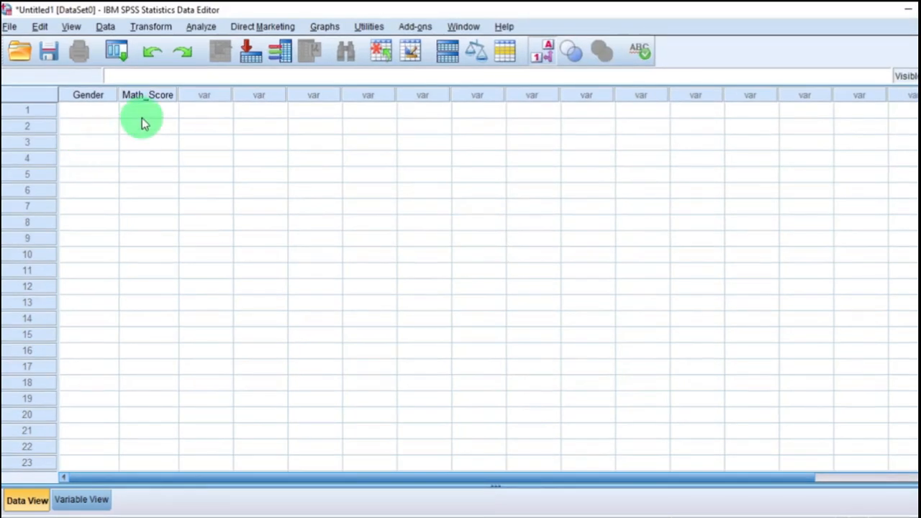
click(100, 110)
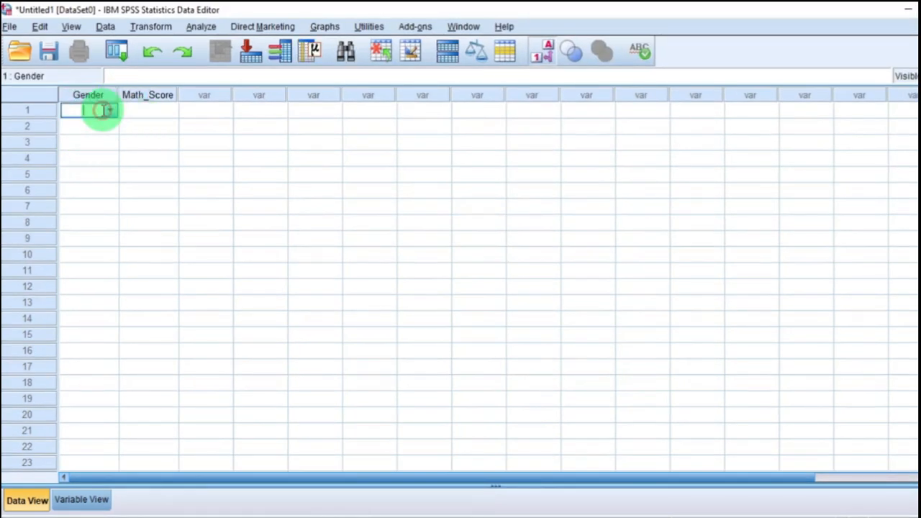
click(109, 112)
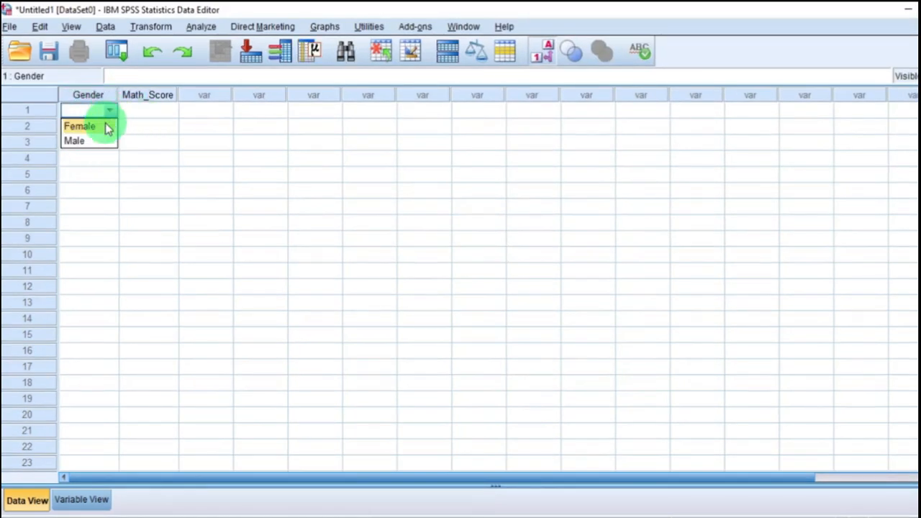
click(100, 127)
click(99, 128)
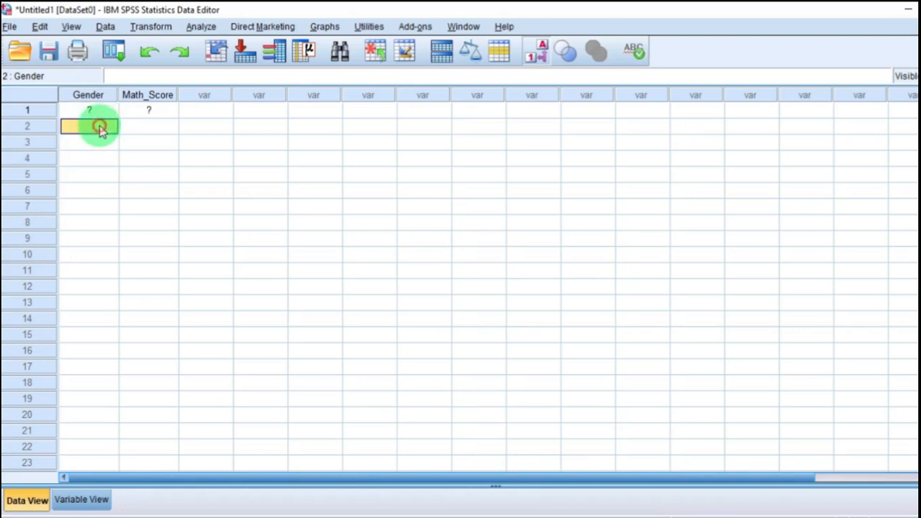
click(110, 127)
click(89, 156)
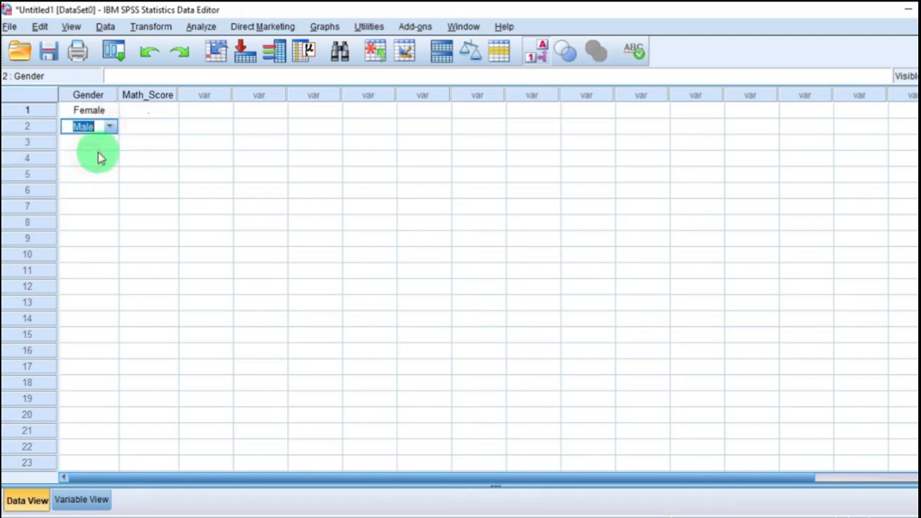
Set Gender for cases 3 to 12 to Male, Female, Male, Male, Female, Female, Male, Male, Female, Female.
click(107, 154)
click(111, 143)
click(112, 143)
click(110, 143)
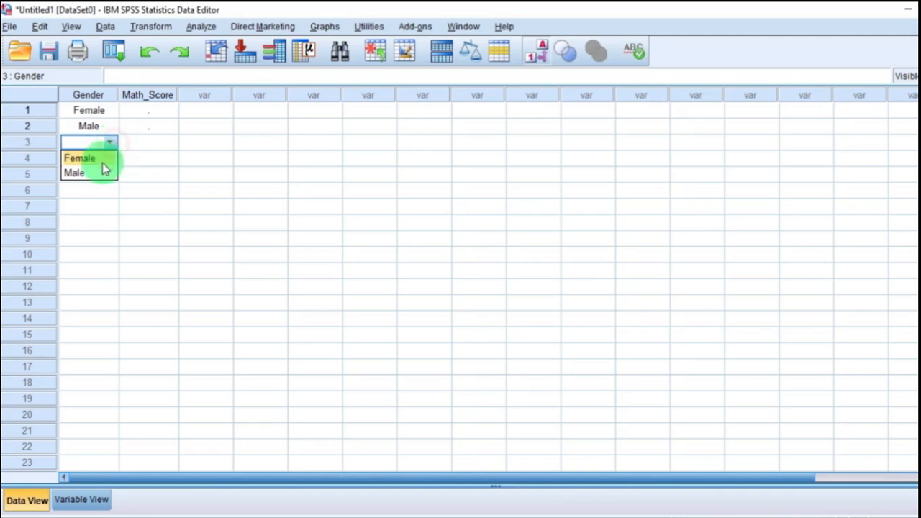
click(98, 171)
click(107, 170)
click(109, 160)
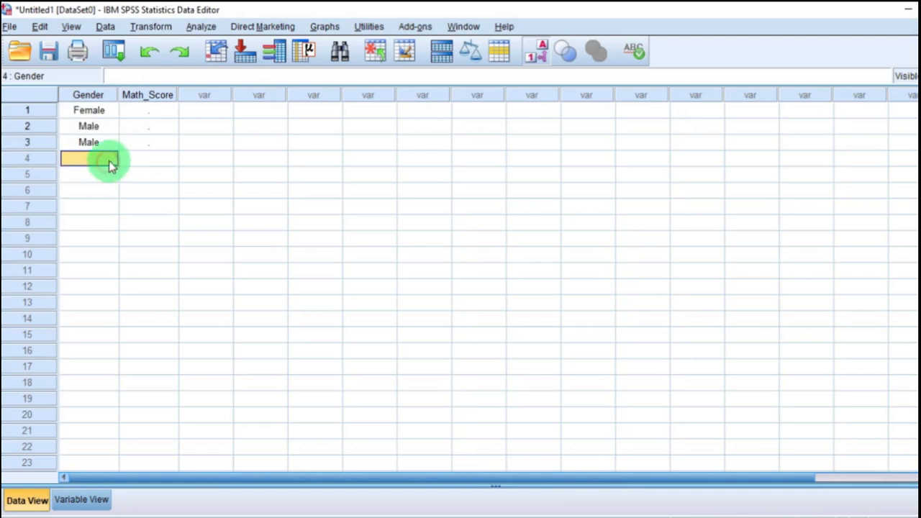
click(116, 162)
click(110, 160)
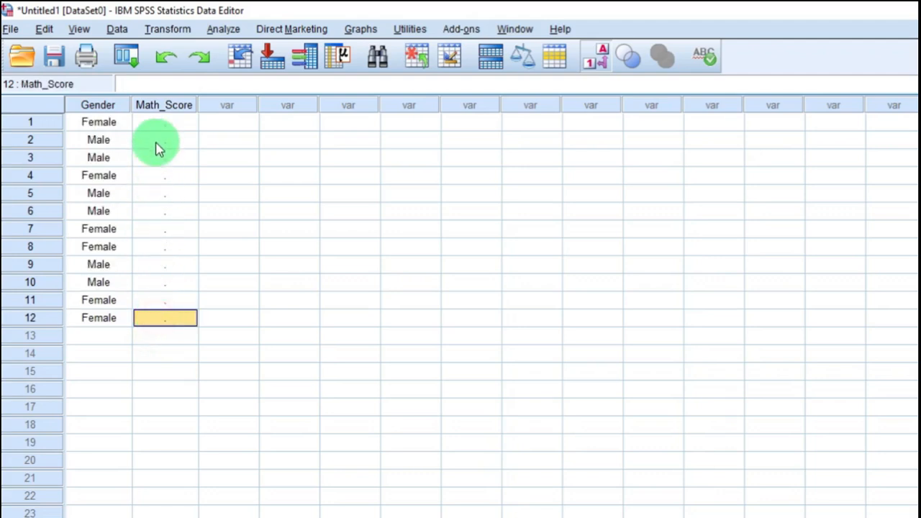
Enter the Math_Score values for cases 1 to 12: 65, 75, 70, 60, 90, 95, 80, 75, 90, 91, 72, 74.
click(156, 122)
click(158, 122)
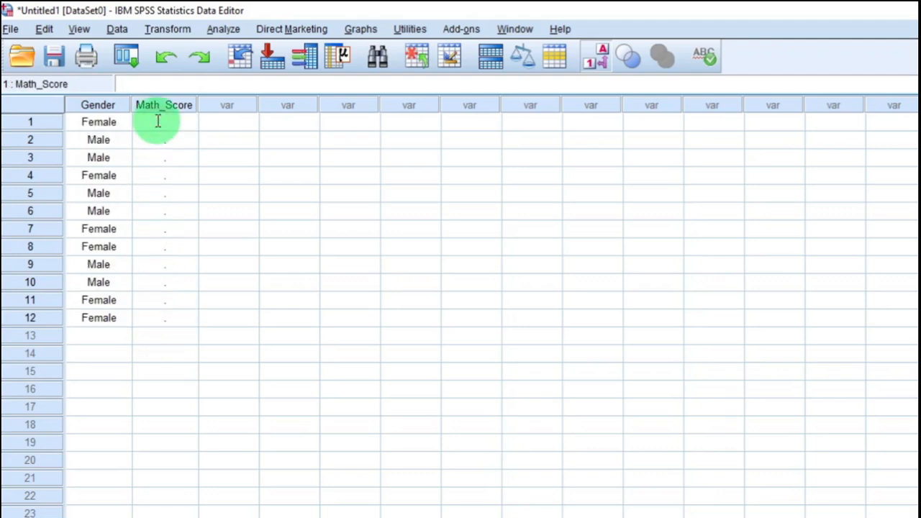
text(65)
key(Return)
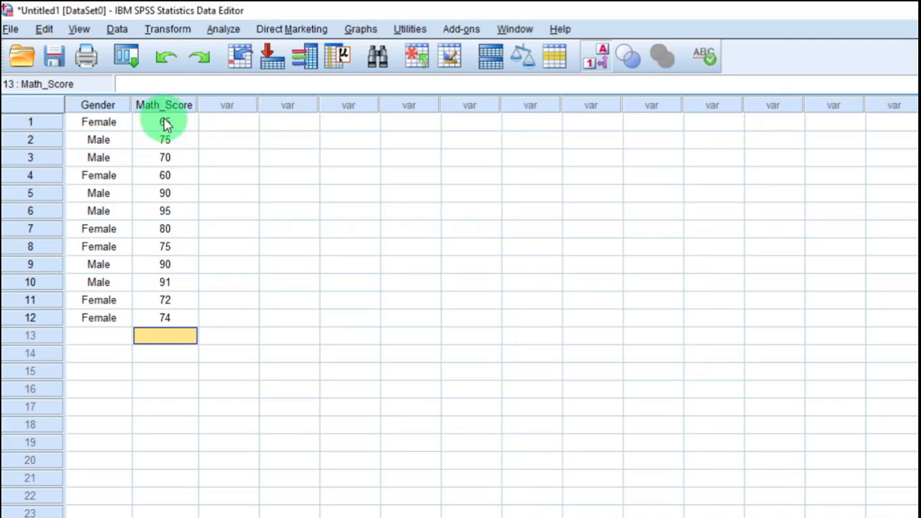
click(317, 193)
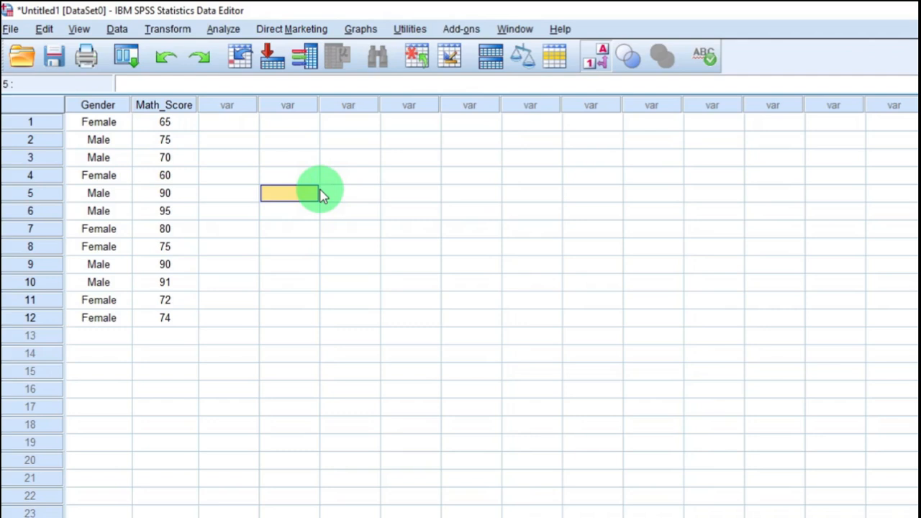
Start opening an existing data file and browse to the Downloads folder.
click(11, 31)
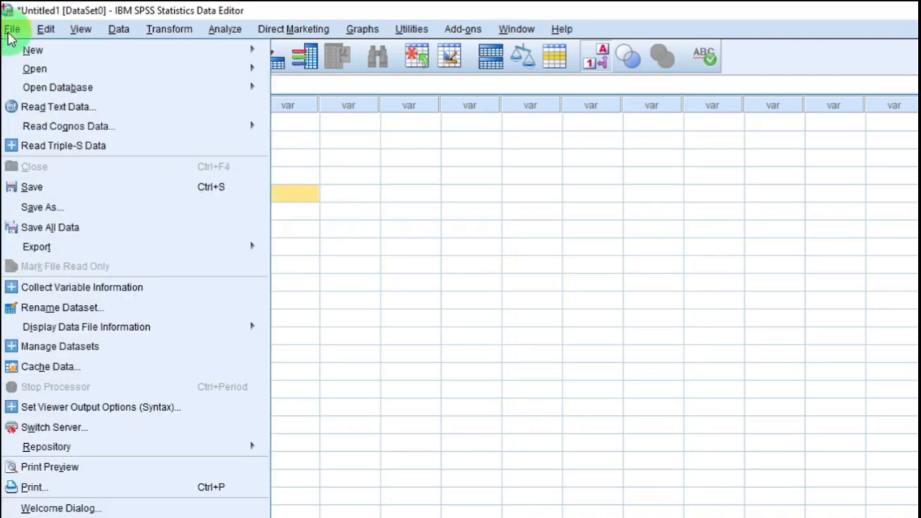
mouse_move(179, 58)
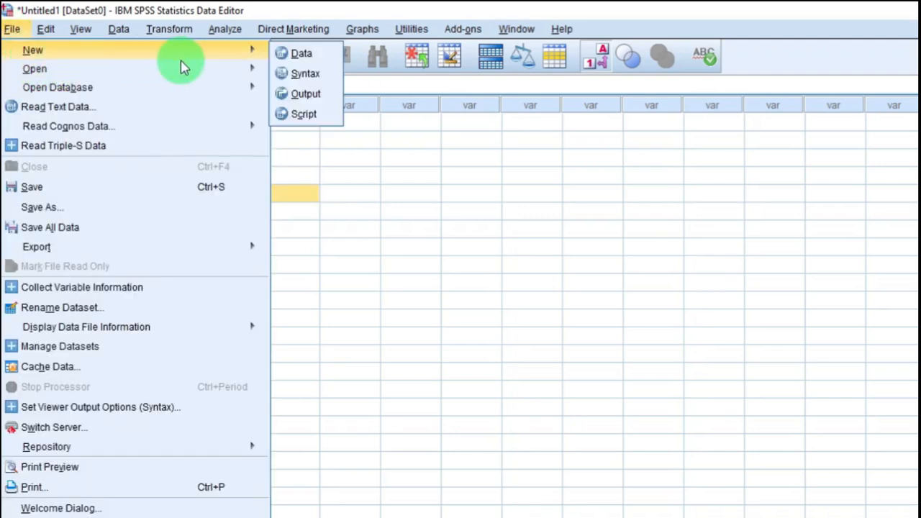
mouse_move(173, 73)
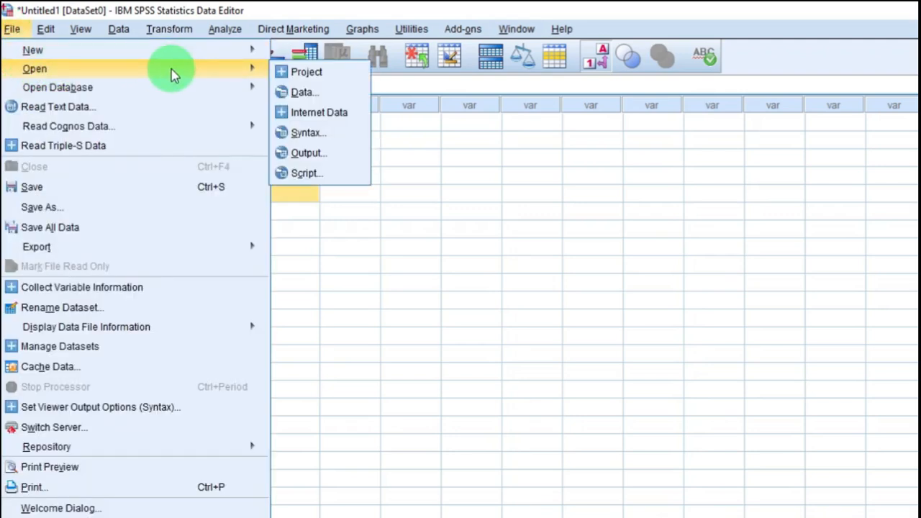
click(300, 91)
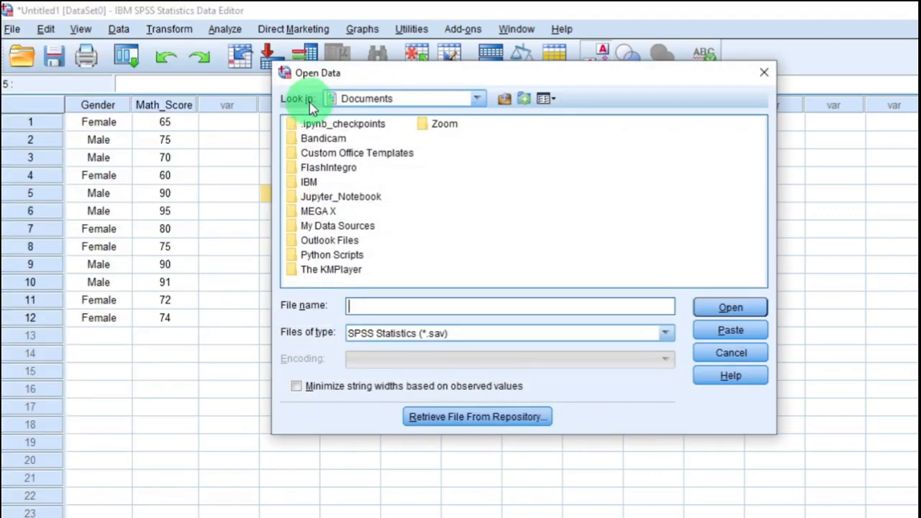
click(477, 99)
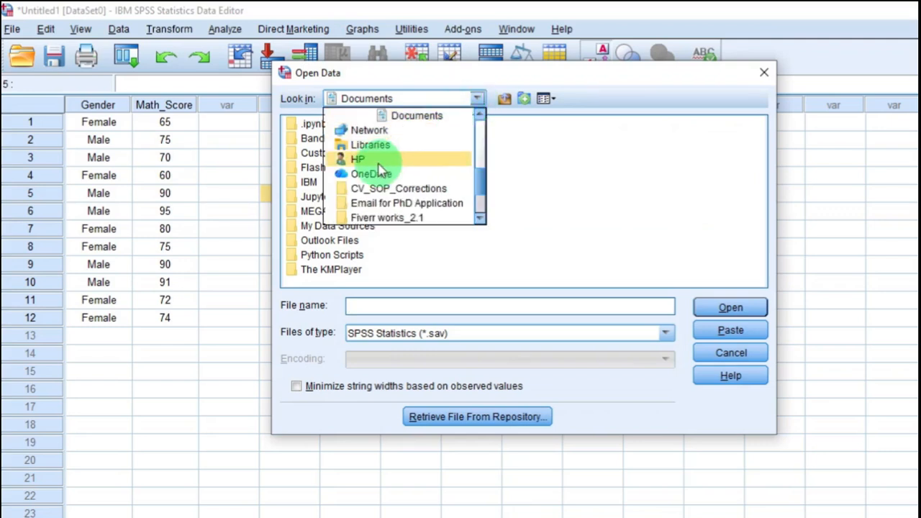
scroll(352, 188, down, 1)
scroll(353, 194, up, 2)
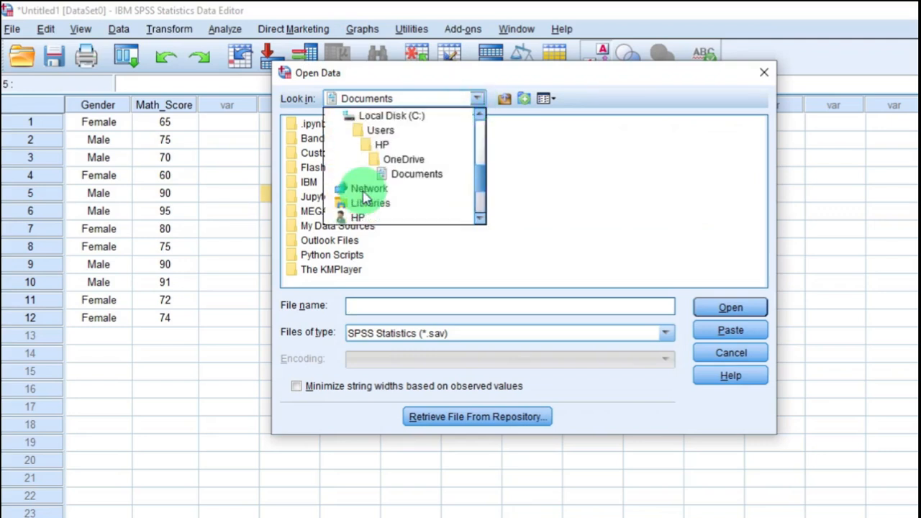
scroll(352, 190, up, 3)
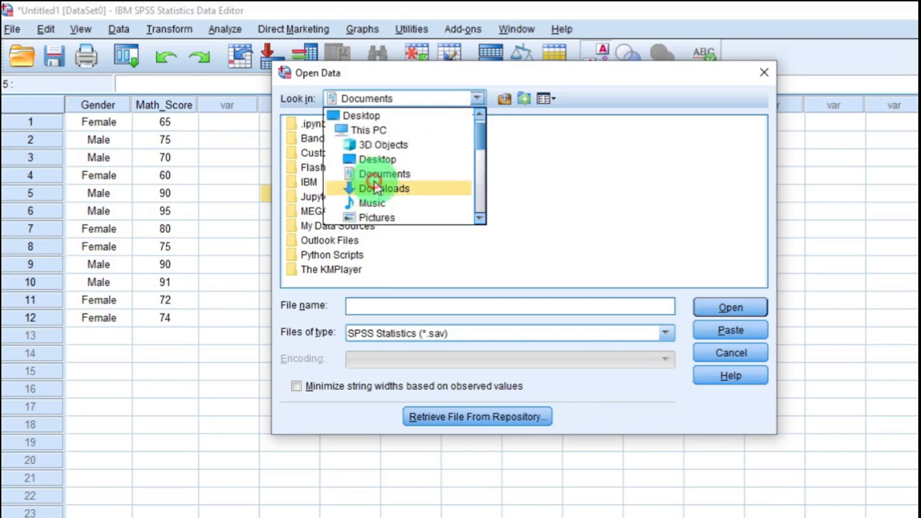
click(374, 188)
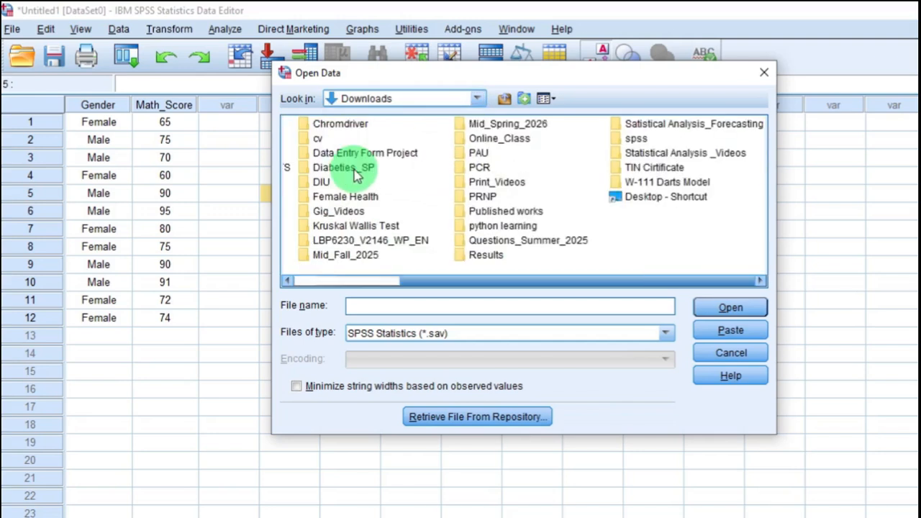
Show all file types in the Downloads folder and open the Excel file Data for SPSS.xlsx.
click(663, 333)
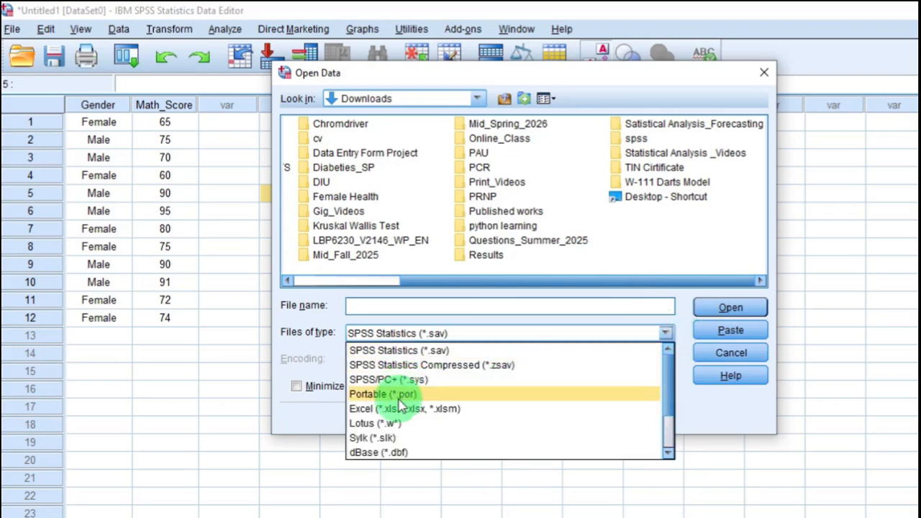
scroll(401, 407, down, 2)
click(382, 453)
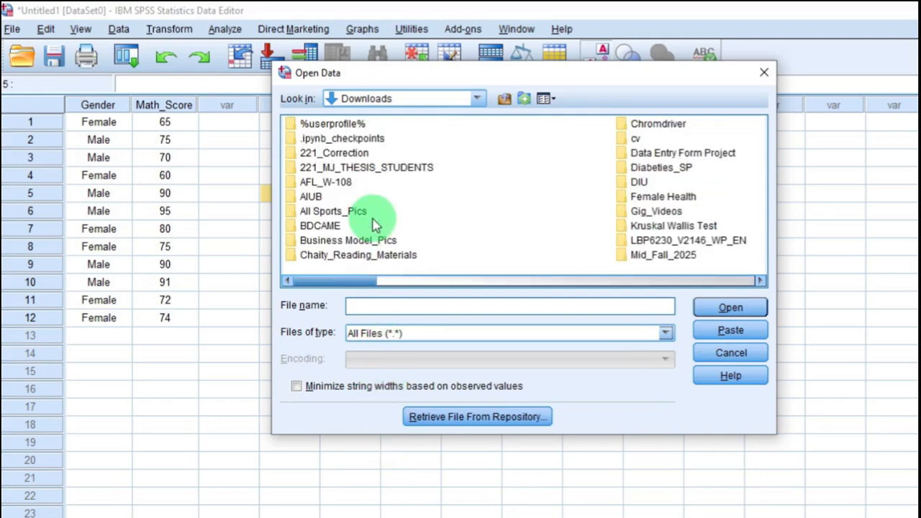
scroll(375, 201, right, 3)
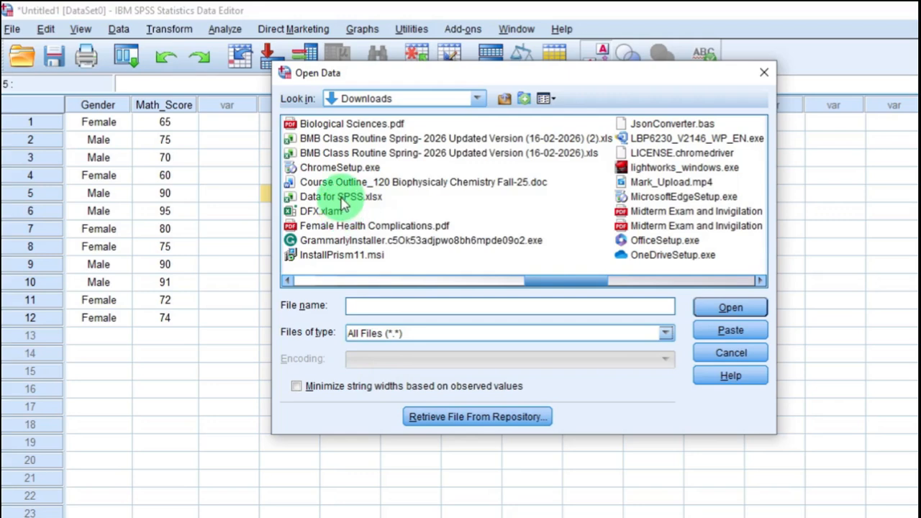
click(341, 197)
scroll(341, 226, right, 3)
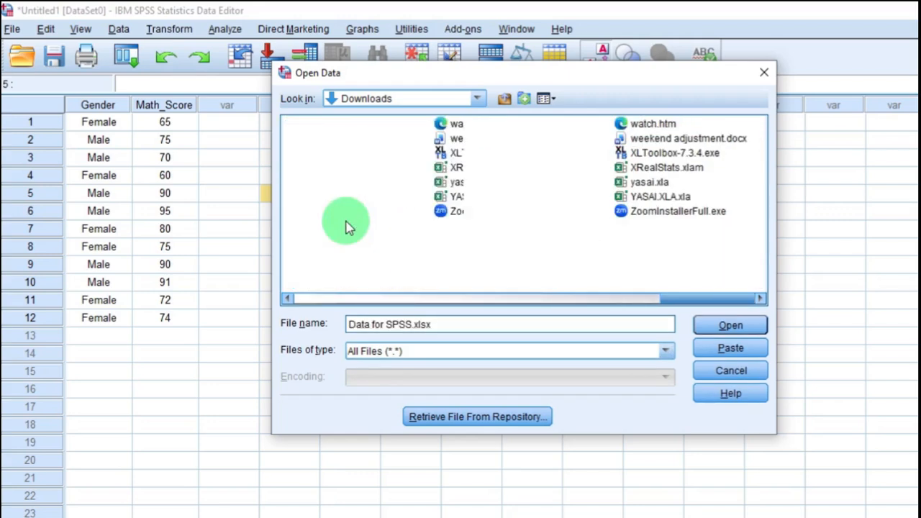
scroll(345, 226, left, 5)
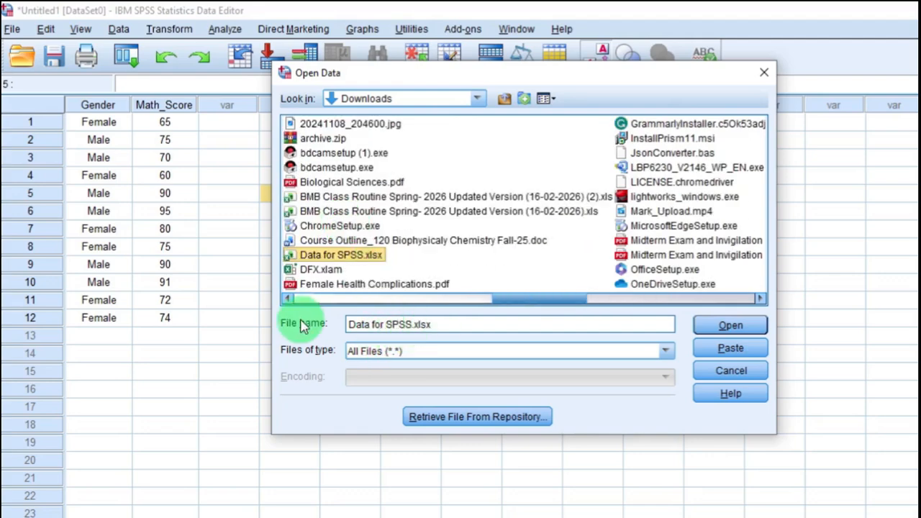
click(720, 327)
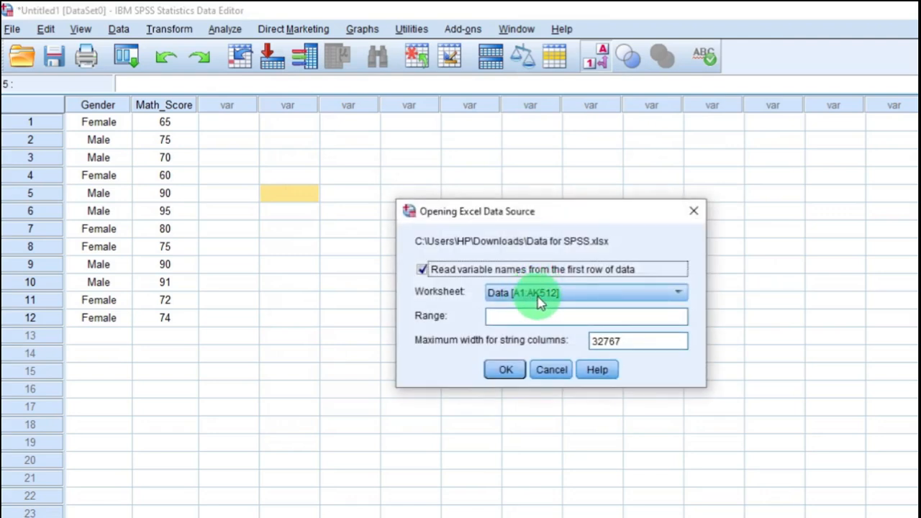
Choose the worksheet Sheet1 [A1:AJ512] as the Excel data source and import it.
click(541, 301)
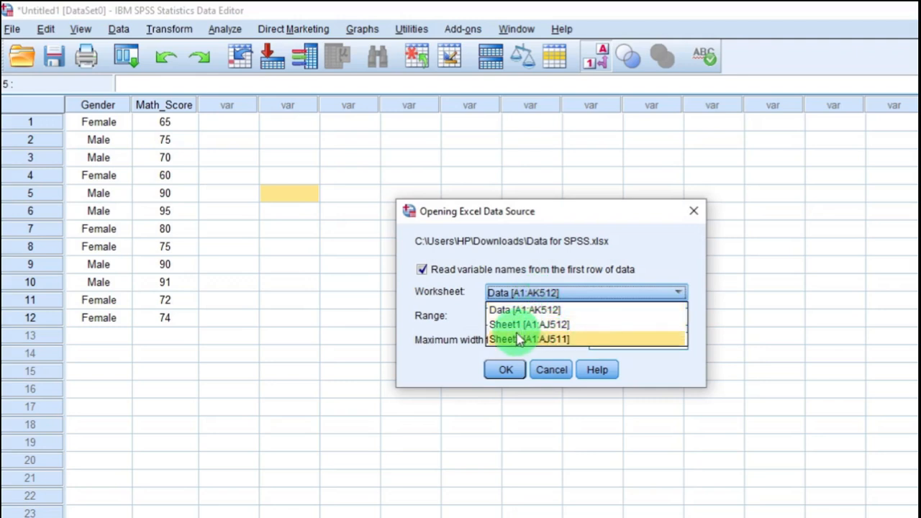
click(518, 325)
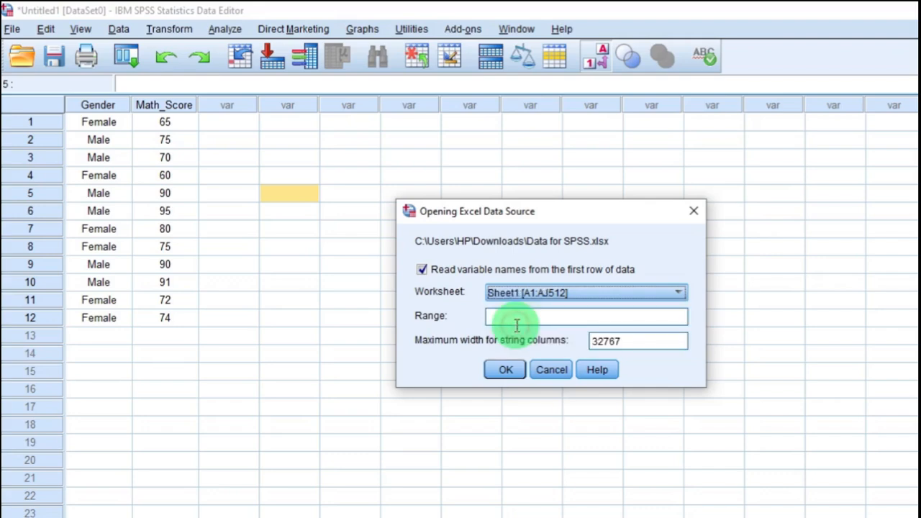
click(506, 371)
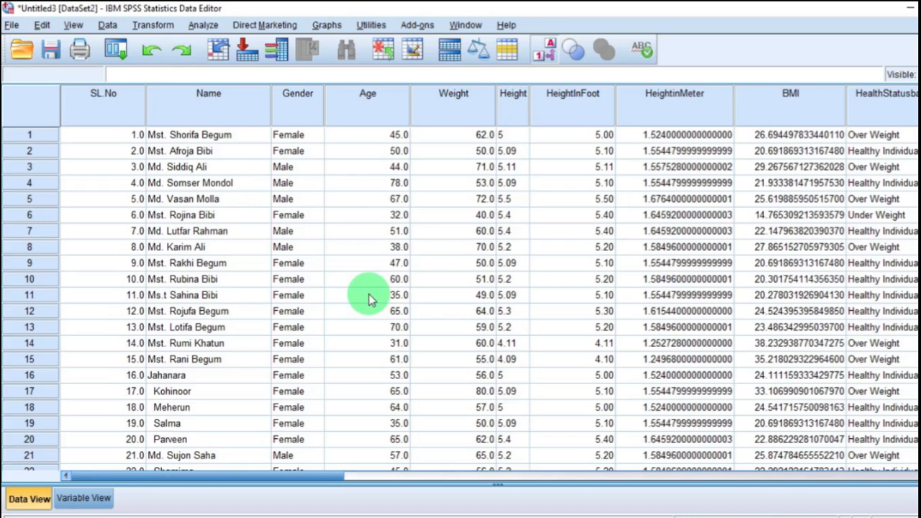
Examine the variable definitions of the imported dataset, and minimize its window to return to the Gender and Math_Score data.
click(90, 497)
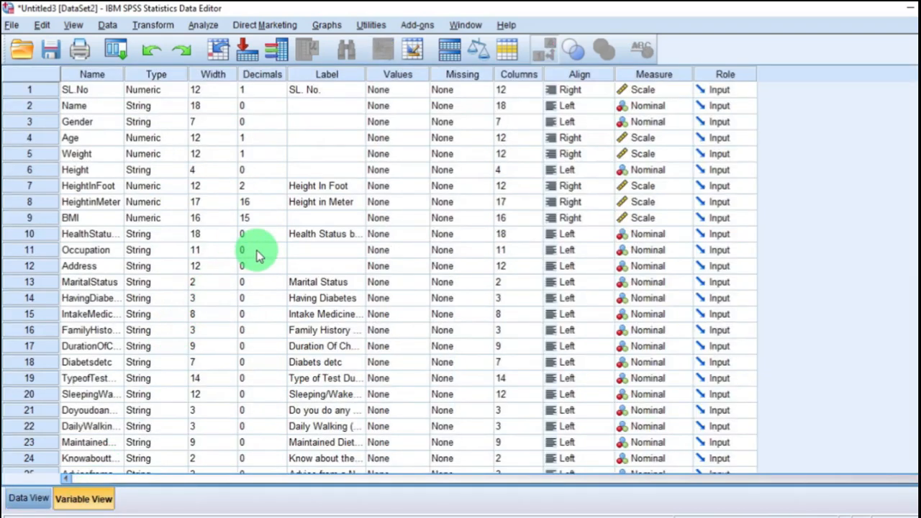
scroll(244, 259, down, 4)
scroll(238, 265, up, 4)
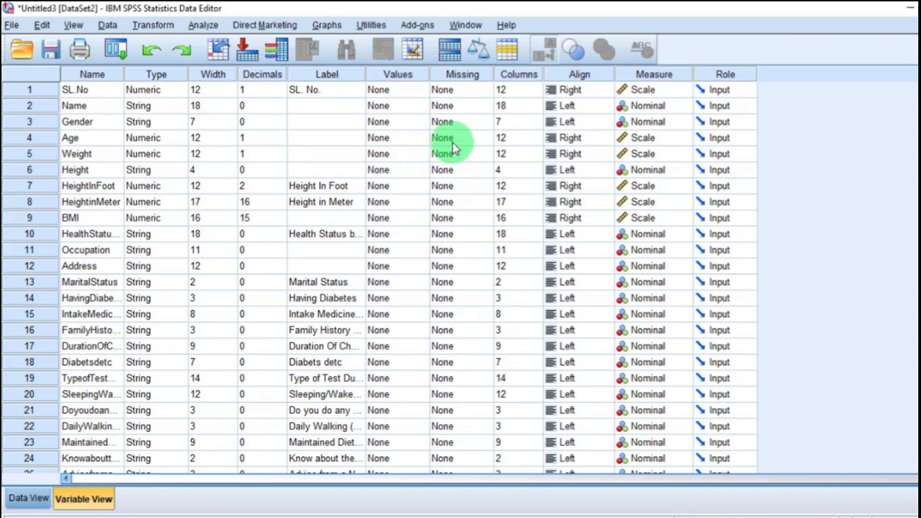
click(907, 7)
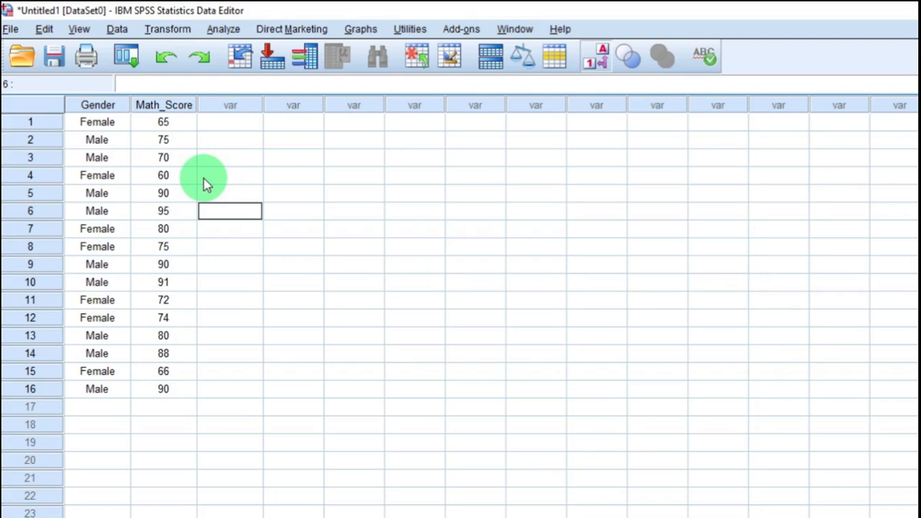
Set up a Frequencies analysis with Gender as the variable.
click(203, 178)
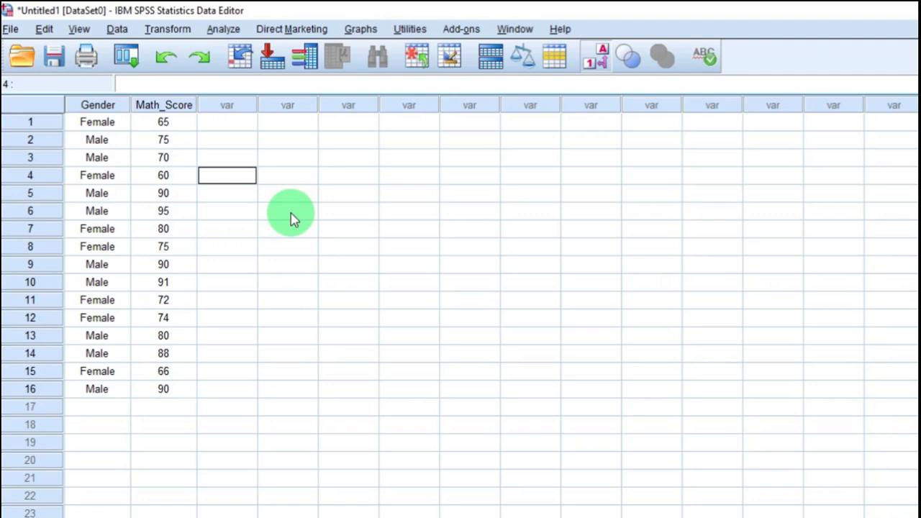
click(229, 30)
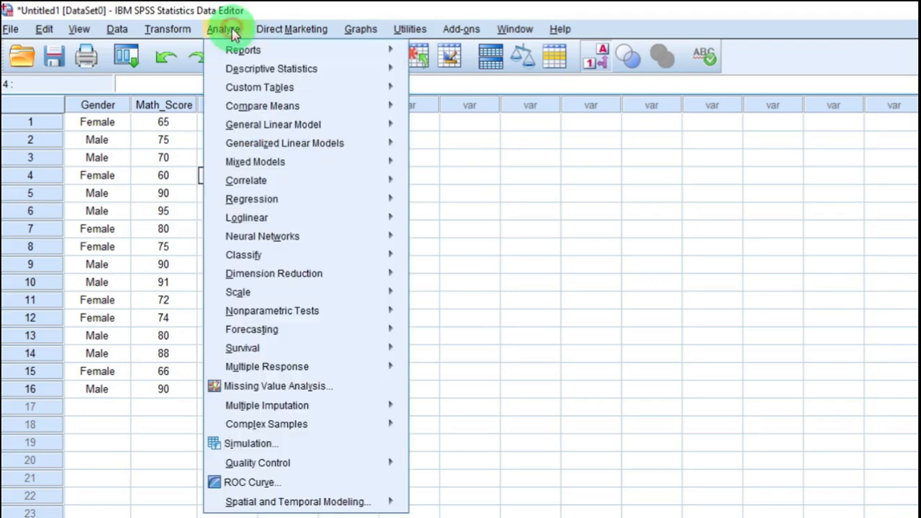
mouse_move(256, 67)
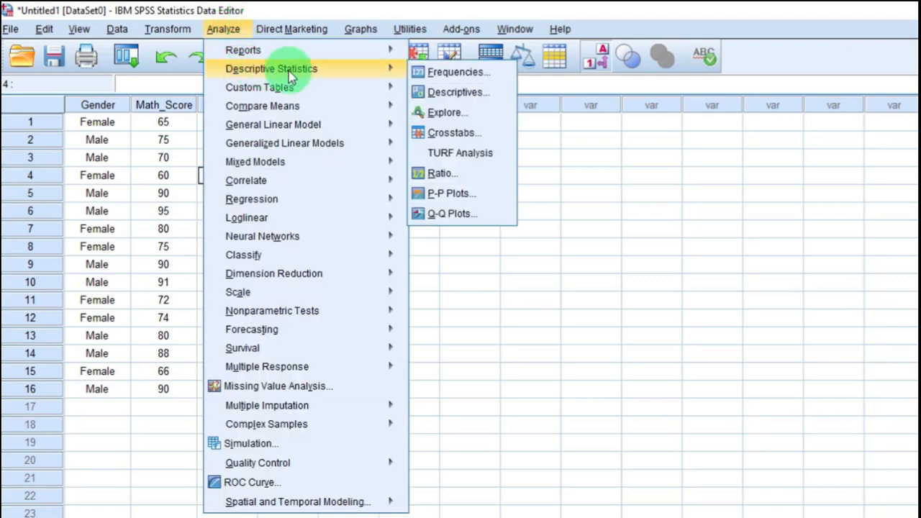
click(439, 72)
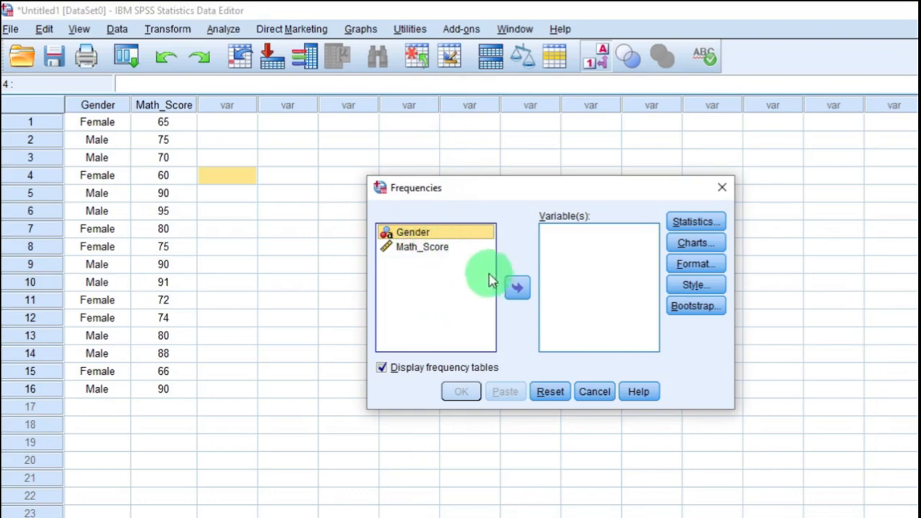
click(517, 288)
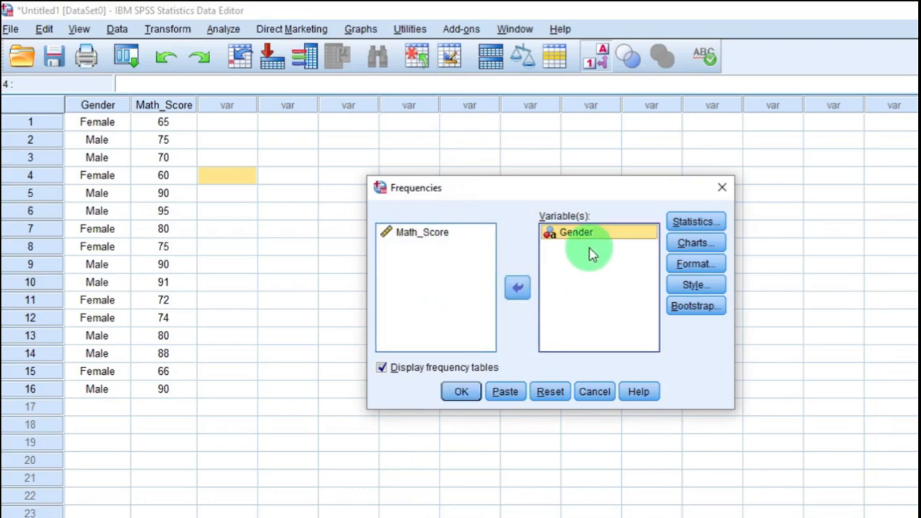
Include the mean, median and mode in the statistics for the Gender frequency analysis.
click(691, 222)
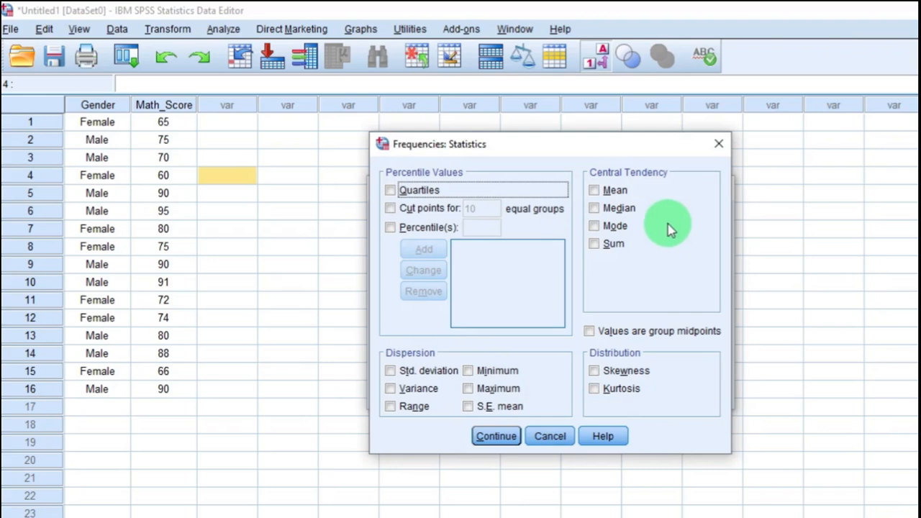
click(594, 190)
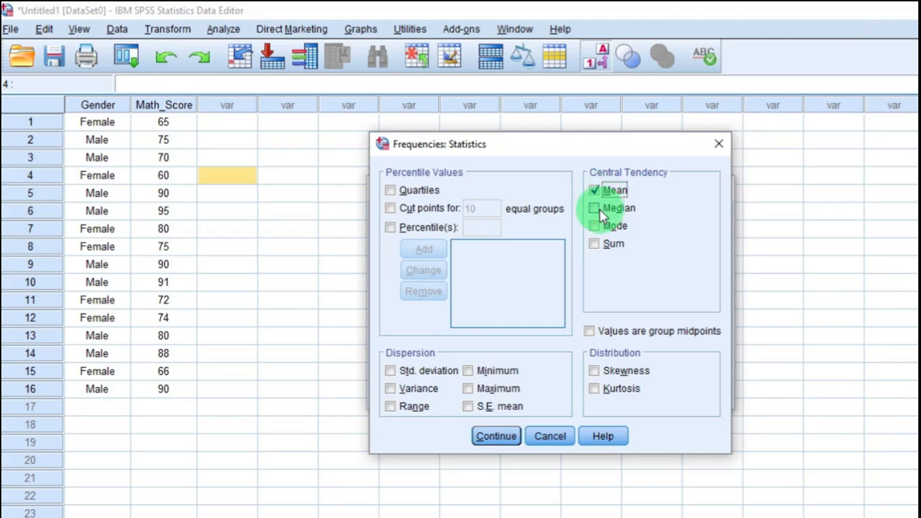
click(595, 209)
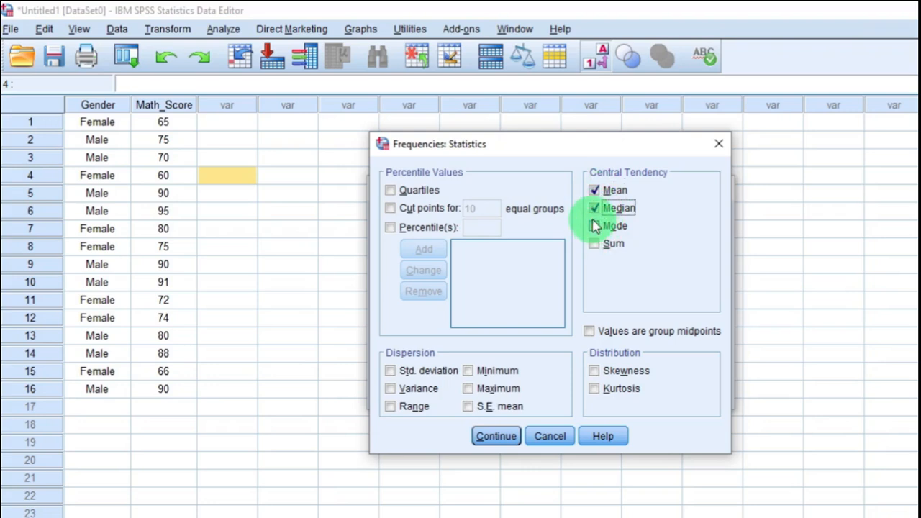
click(593, 226)
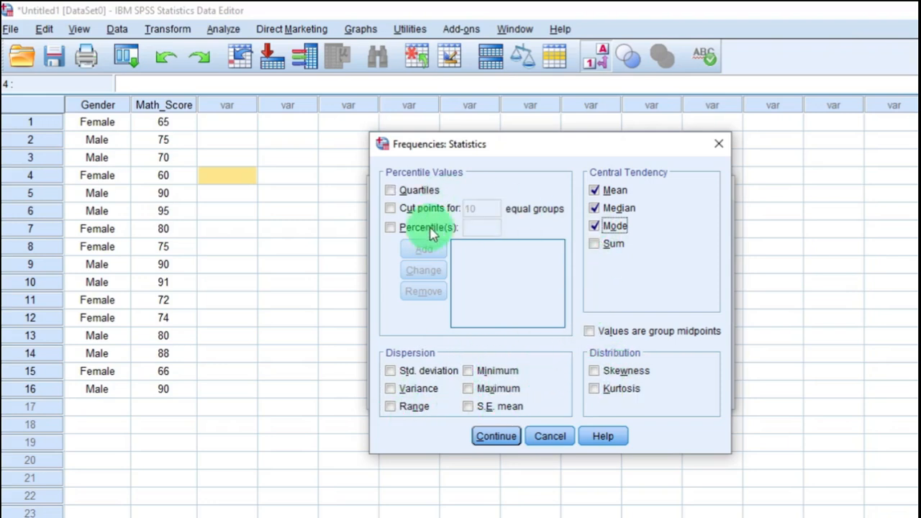
click(498, 436)
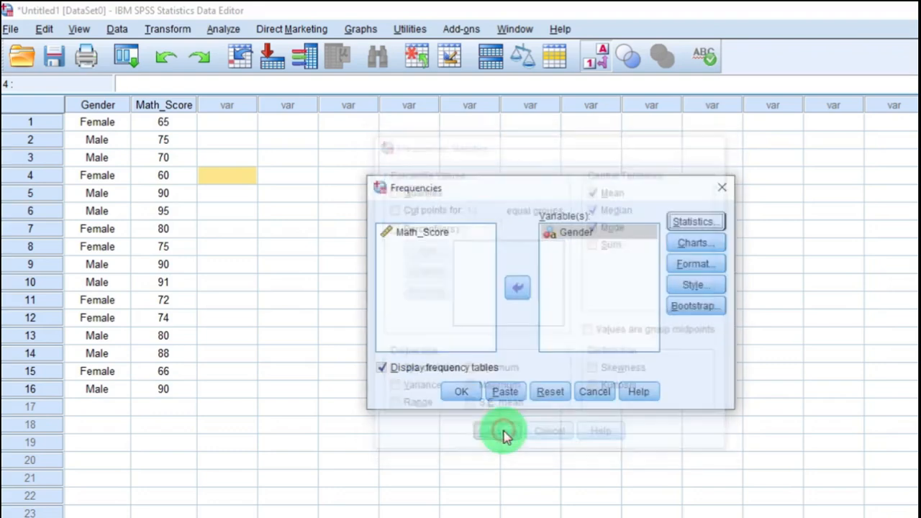
Add pie charts to the Gender frequency analysis and run it.
click(691, 244)
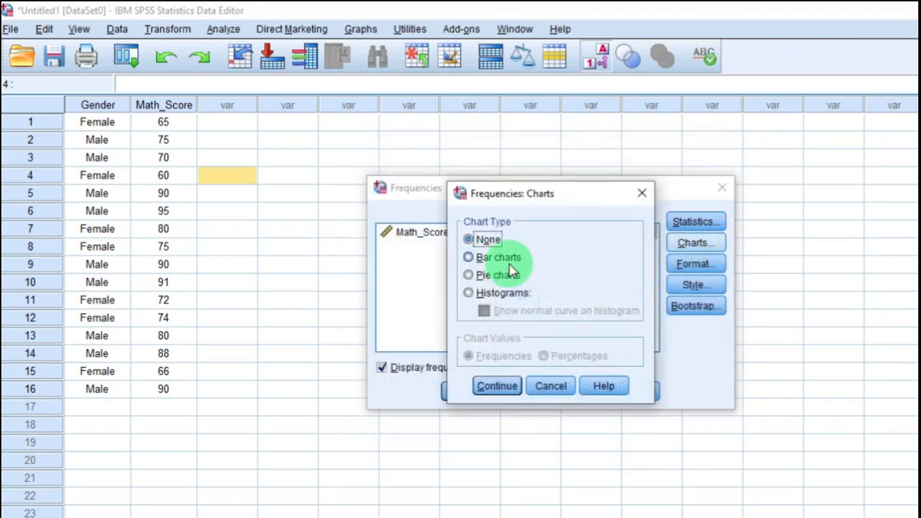
click(469, 275)
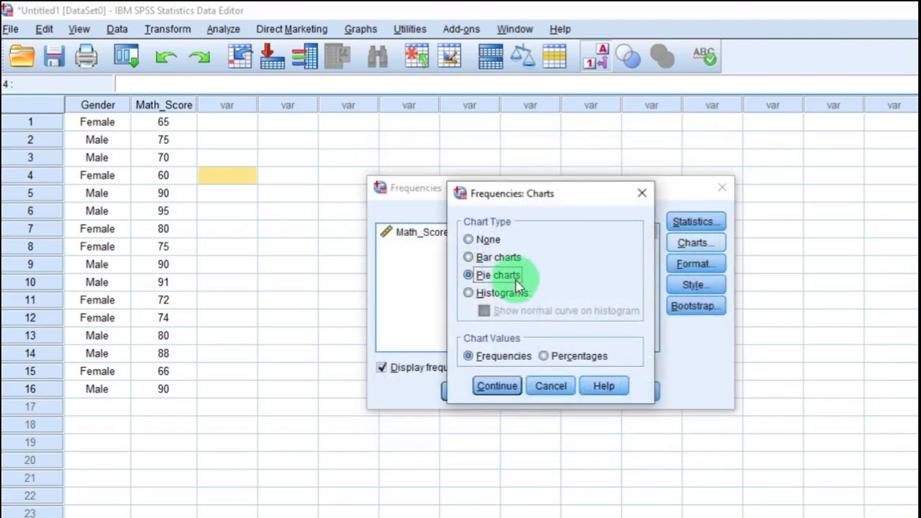
click(489, 385)
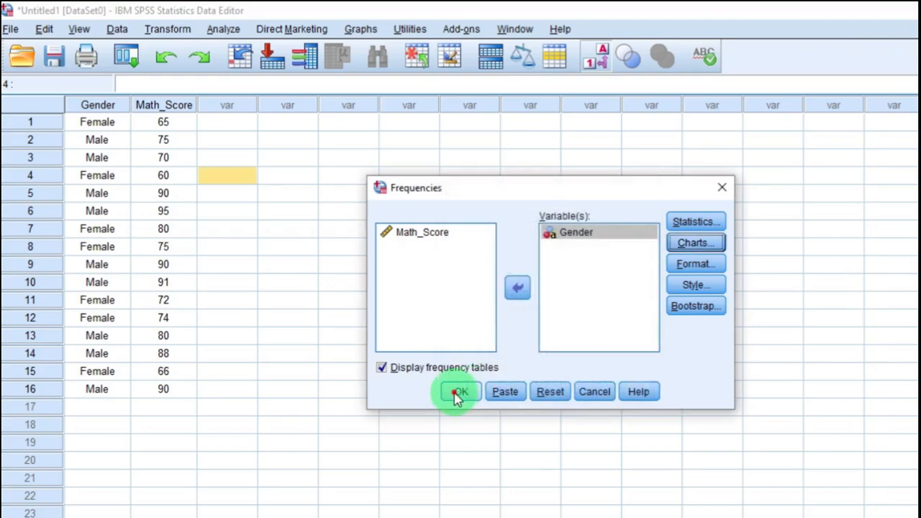
click(458, 393)
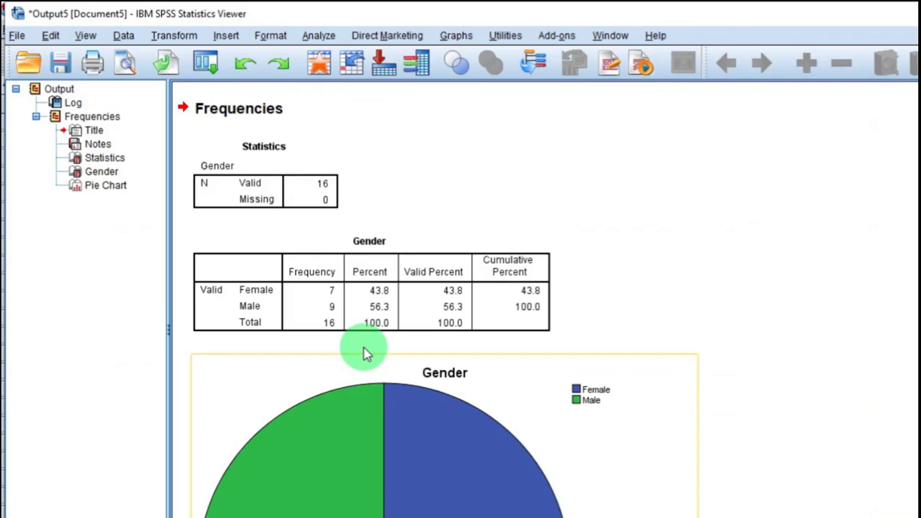
Review the Gender frequency table and pie chart in the output, and return to the dataset.
scroll(381, 352, down, 3)
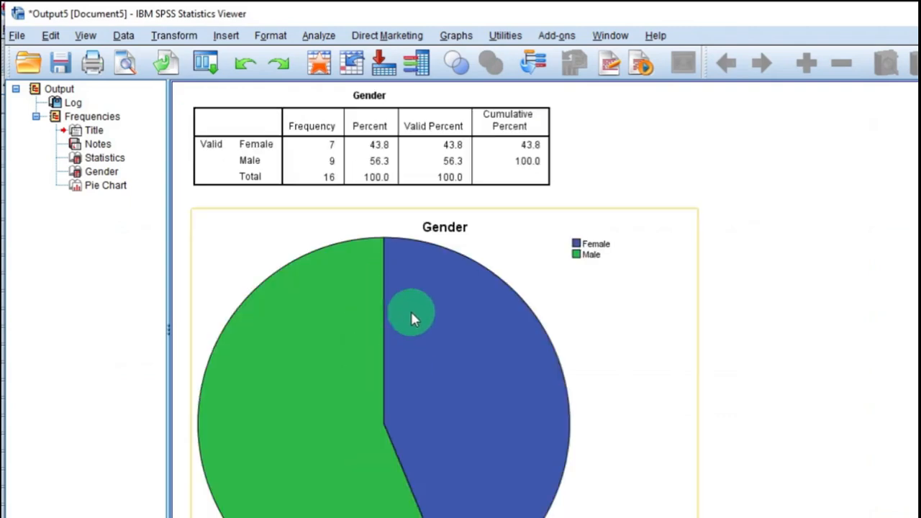
scroll(378, 380, up, 3)
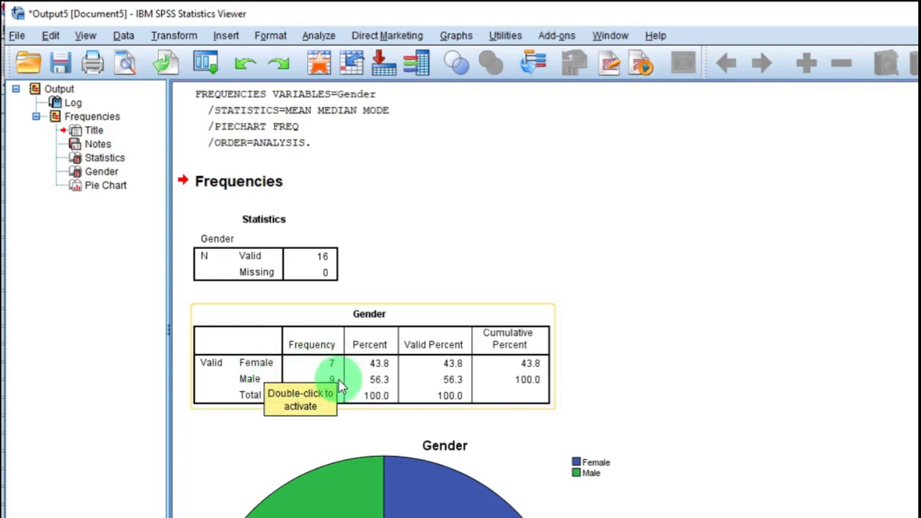
scroll(451, 367, down, 3)
scroll(452, 367, down, 1)
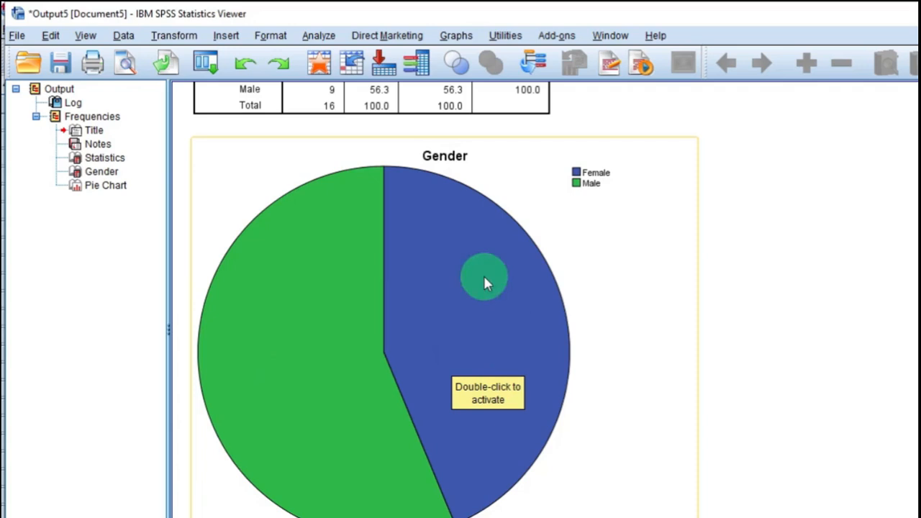
scroll(415, 384, up, 4)
click(415, 384)
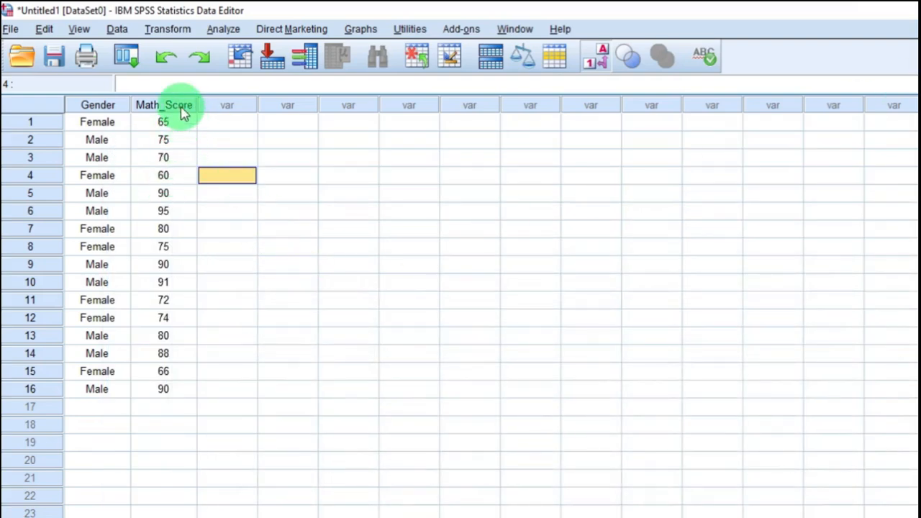
Set up a Descriptives analysis with Math_Score as the variable.
click(218, 28)
click(173, 29)
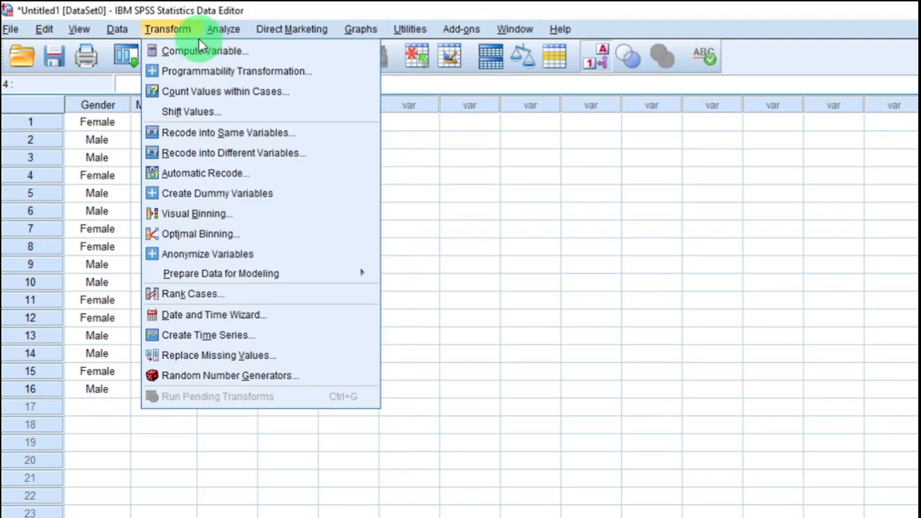
click(218, 29)
mouse_move(280, 72)
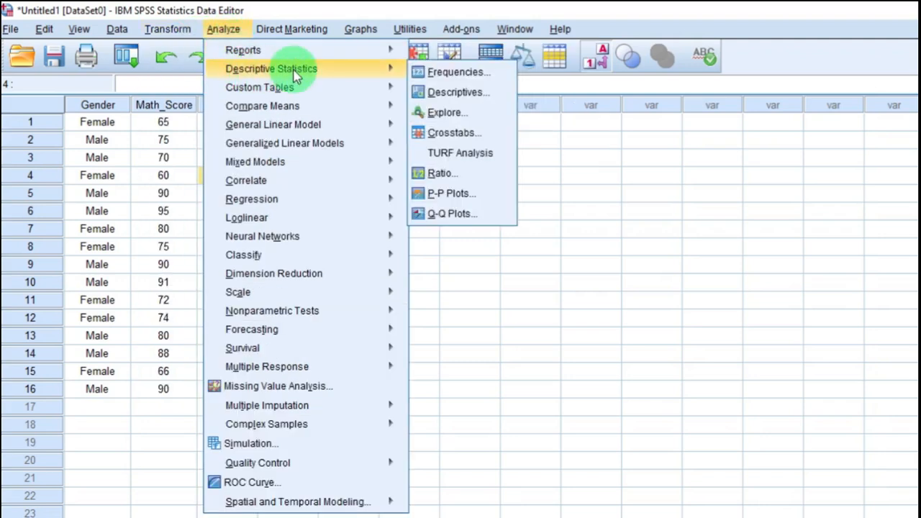
click(448, 99)
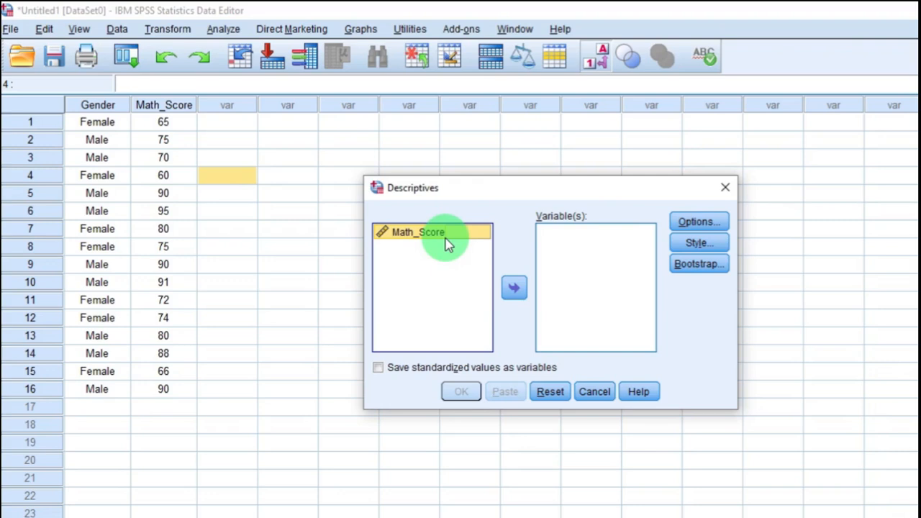
click(515, 286)
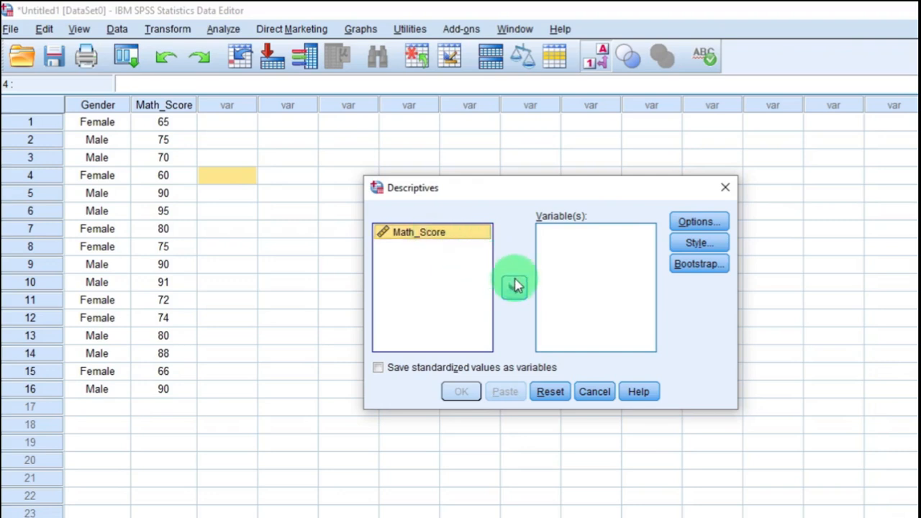
click(515, 286)
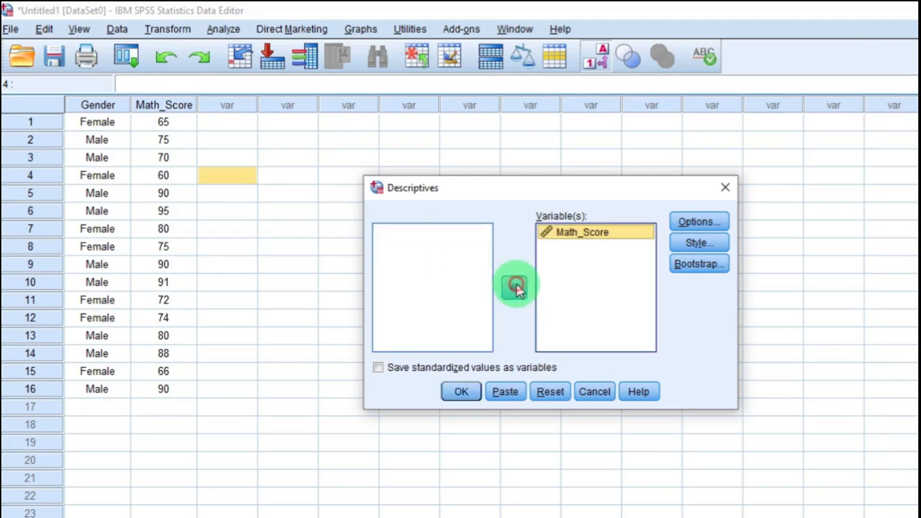
Add sum, variance, S.E. mean, kurtosis and skewness to the Math_Score descriptives and run the analysis.
click(697, 222)
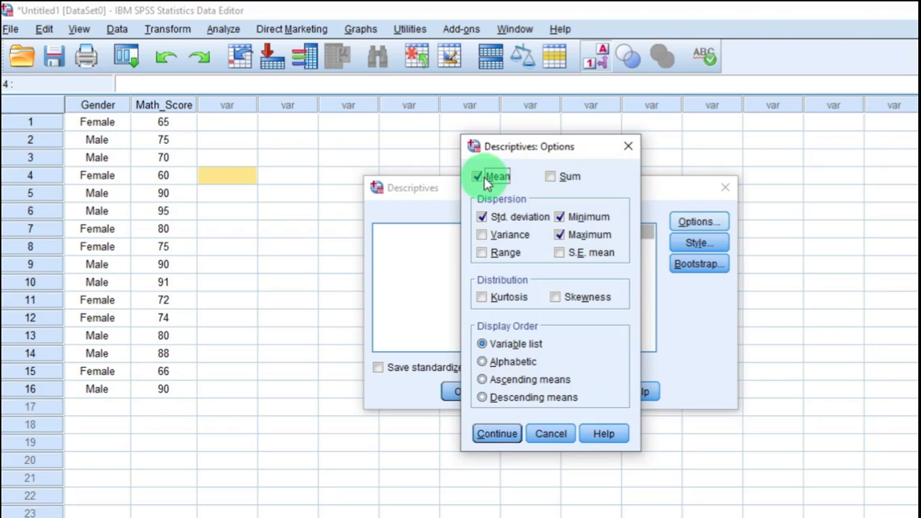
click(551, 178)
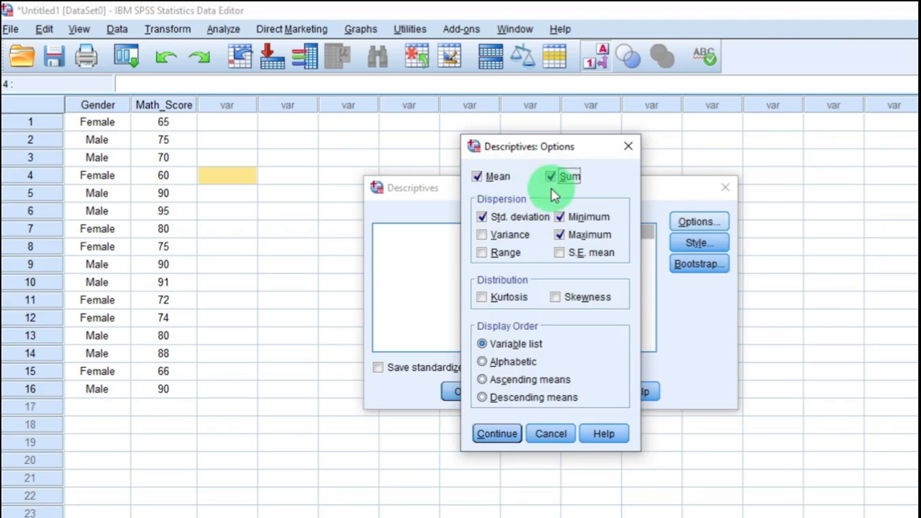
click(489, 238)
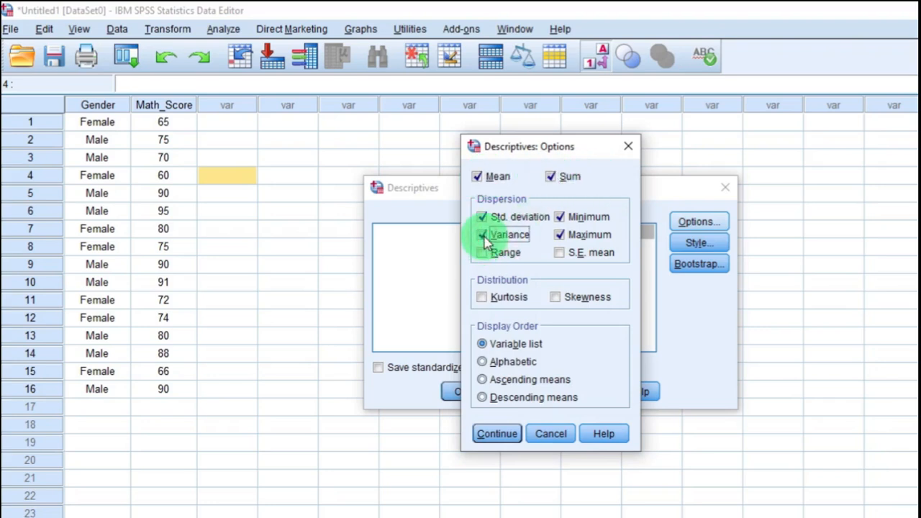
click(561, 256)
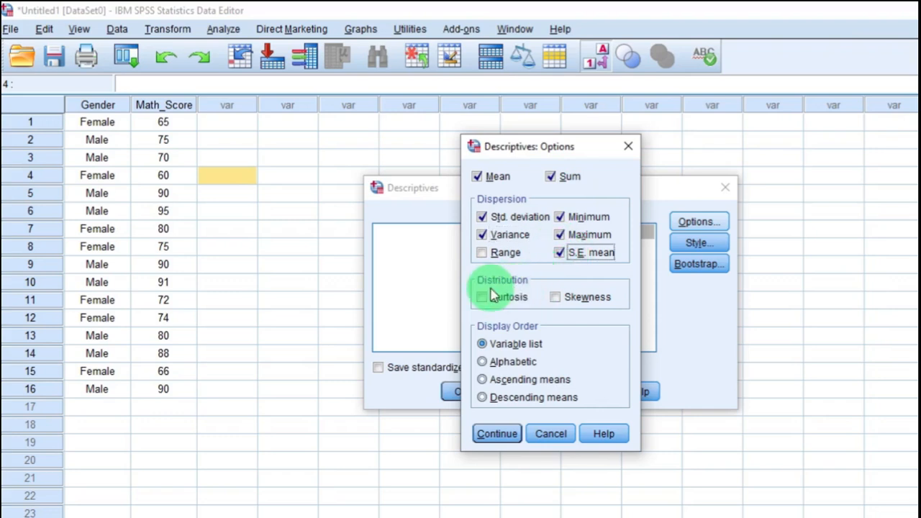
click(488, 300)
click(557, 297)
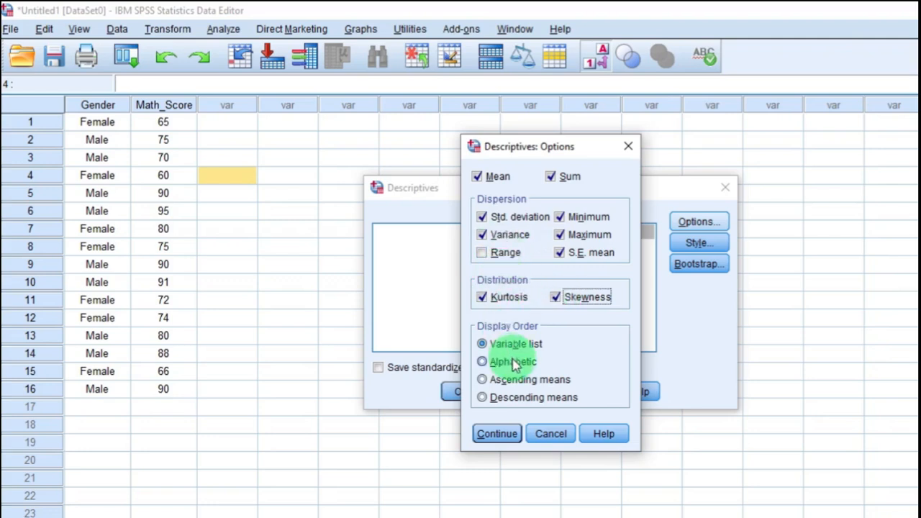
click(496, 434)
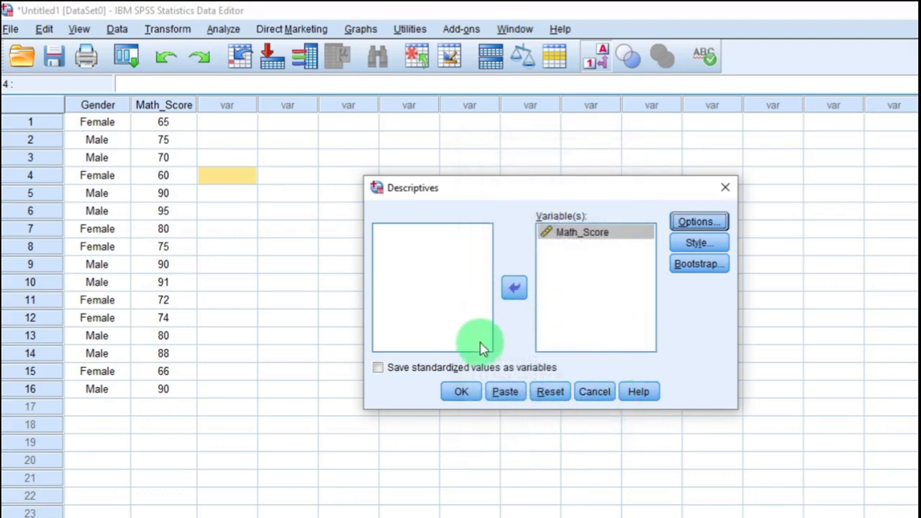
click(464, 392)
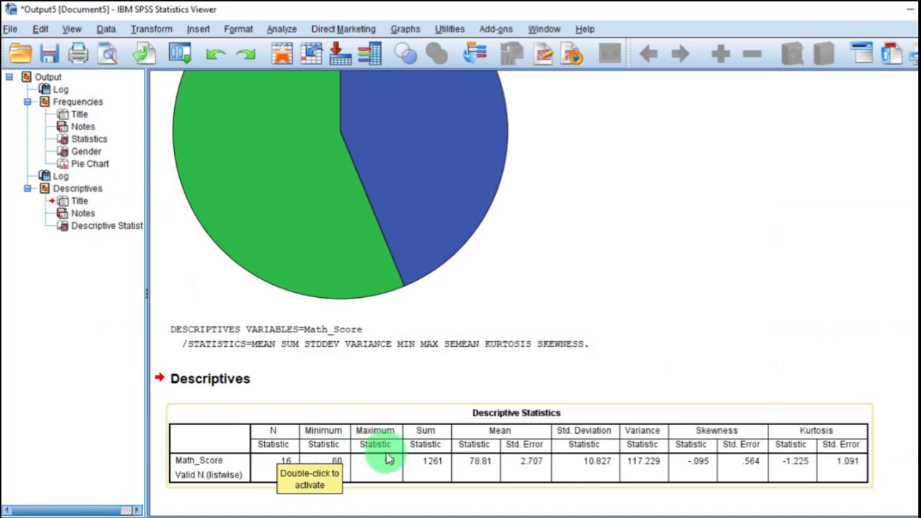
Examine the Math_Score descriptive statistics table and look back over the Gender frequency output.
click(345, 469)
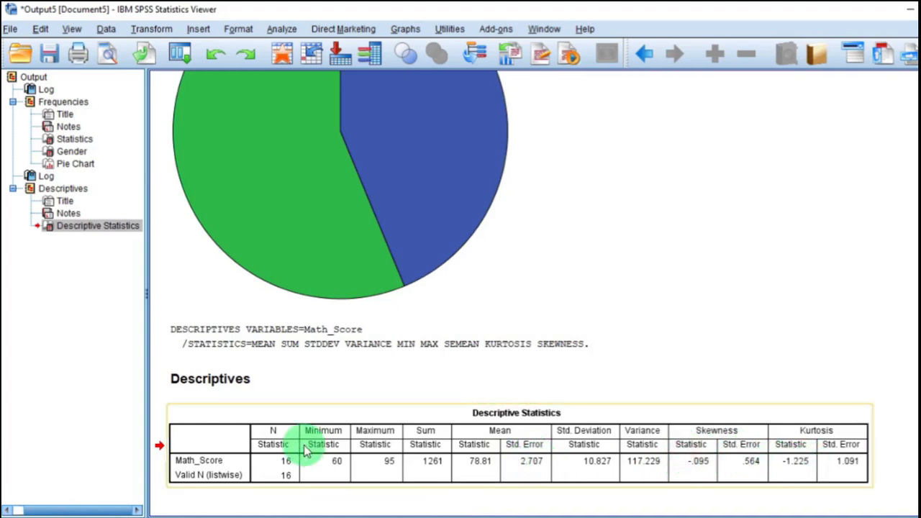
scroll(304, 443, up, 10)
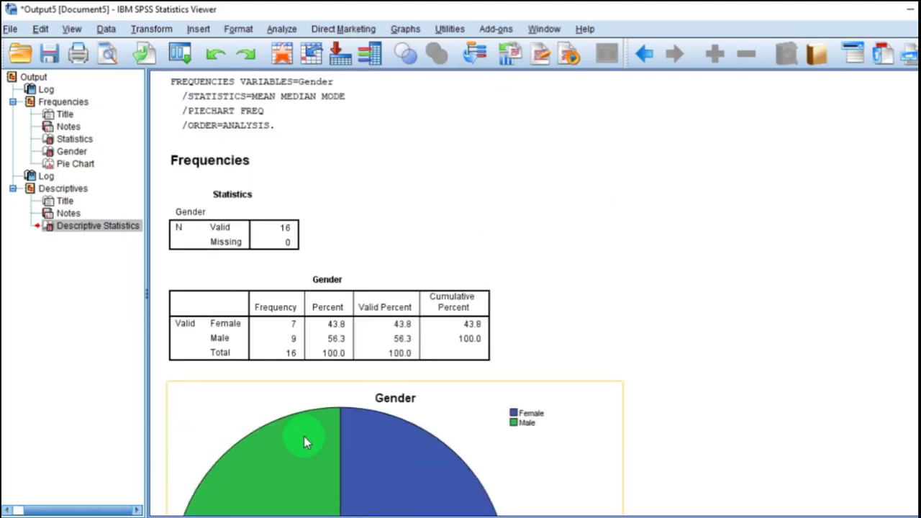
scroll(304, 436, down, 5)
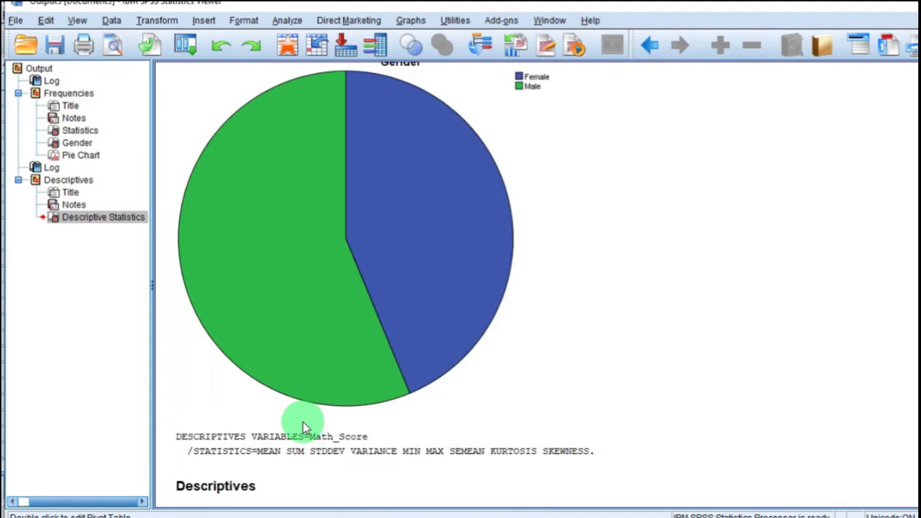
scroll(302, 427, down, 2)
scroll(304, 428, down, 2)
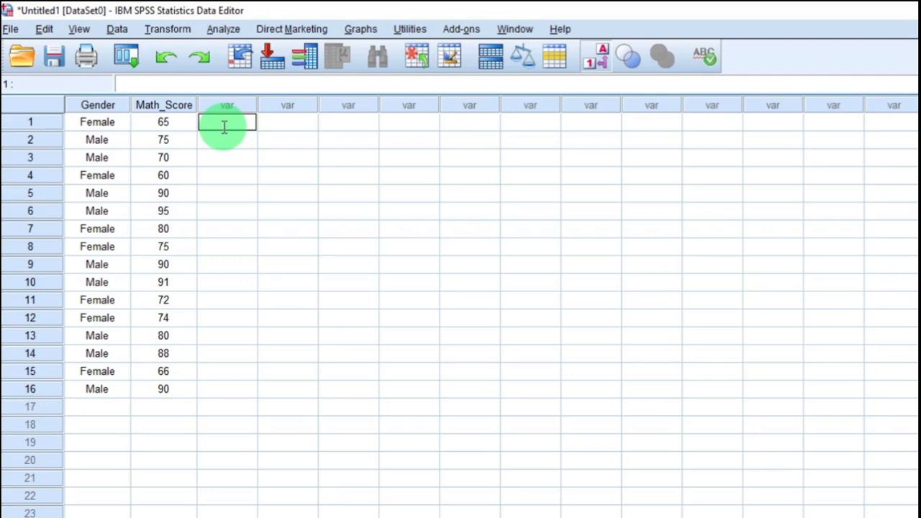
Set up a Means comparison with Math_Score as the dependent variable and Gender as the independent variable.
click(223, 29)
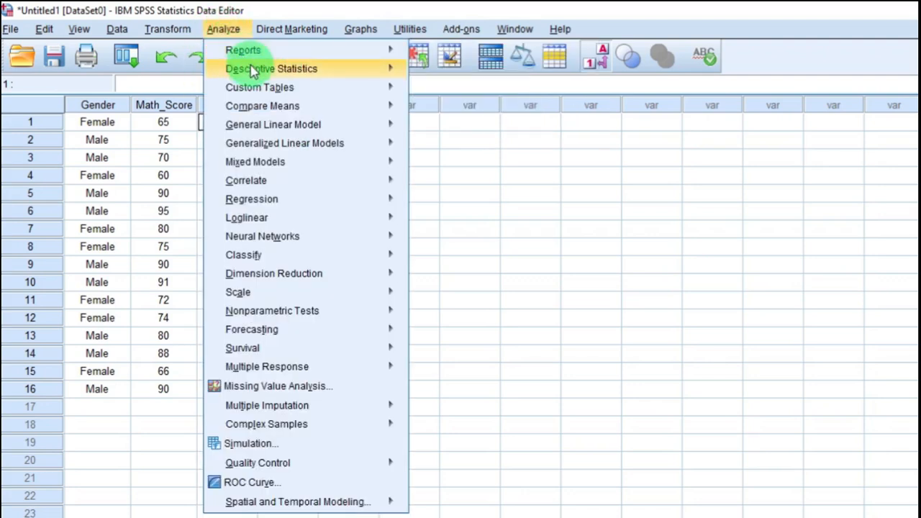
mouse_move(267, 113)
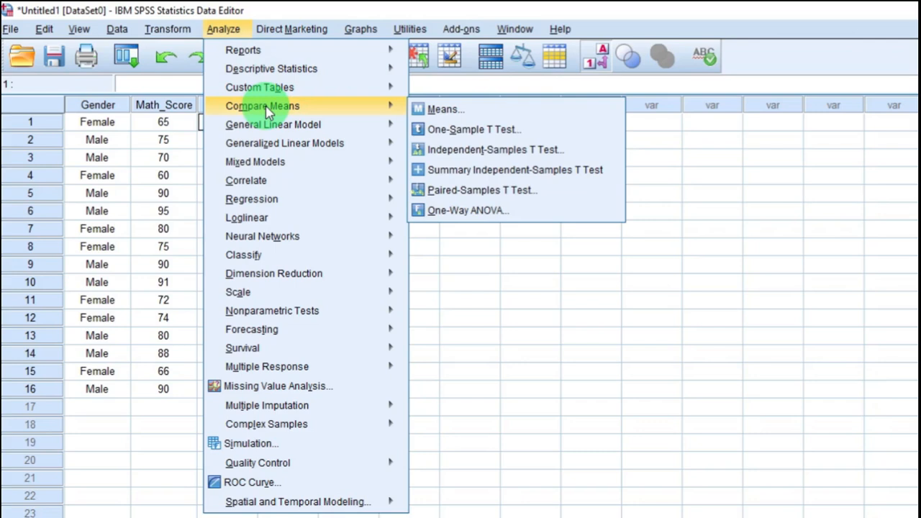
click(431, 113)
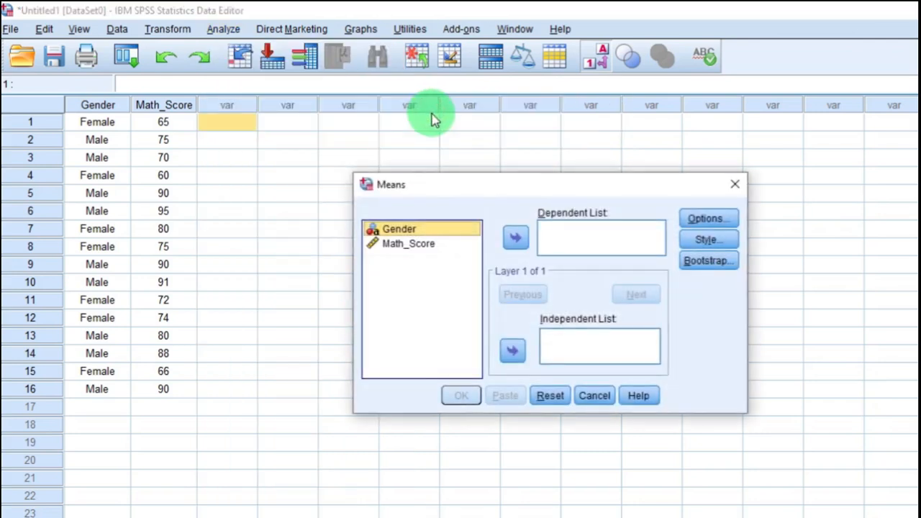
click(407, 244)
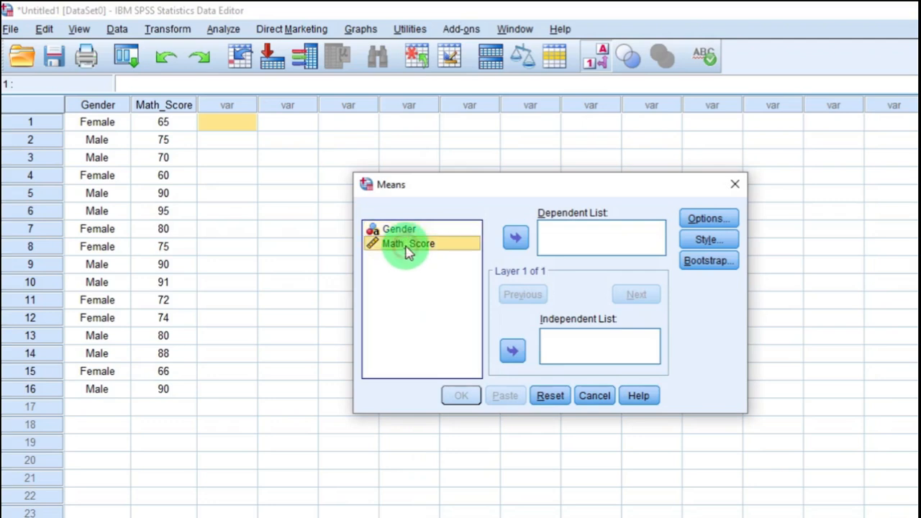
click(514, 239)
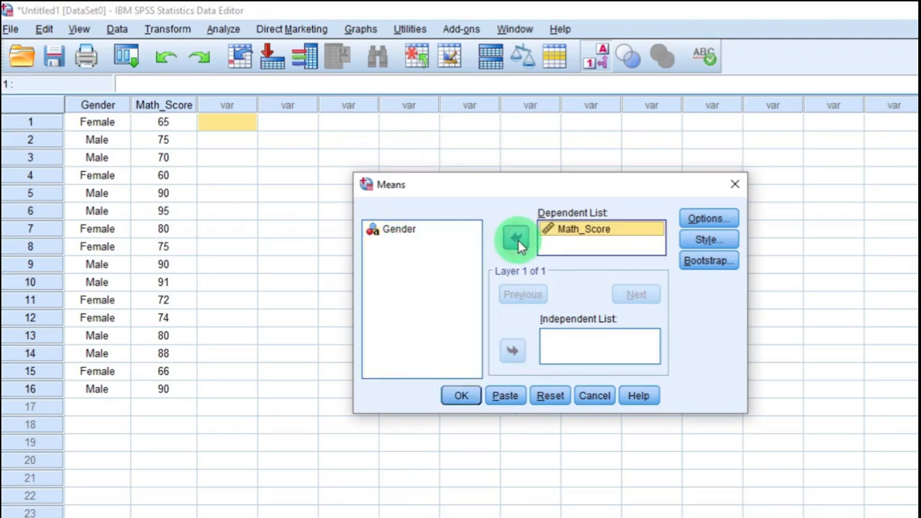
click(398, 232)
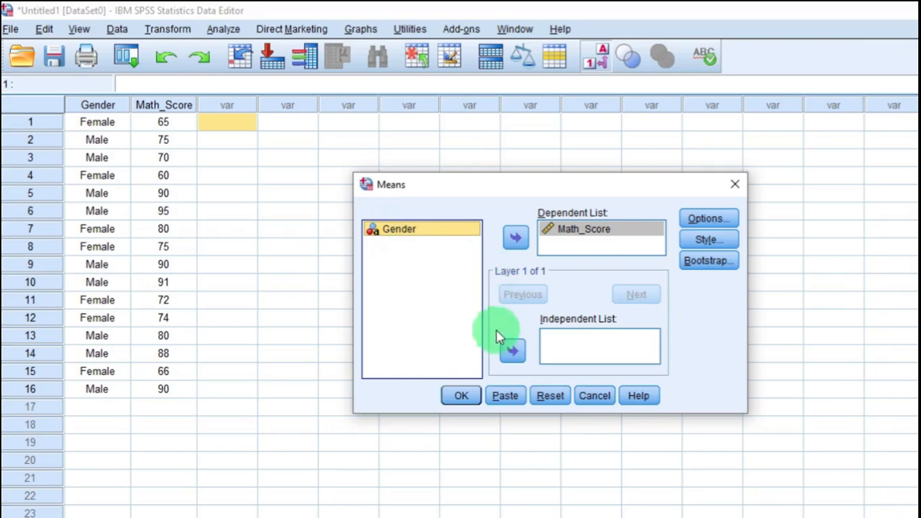
click(515, 350)
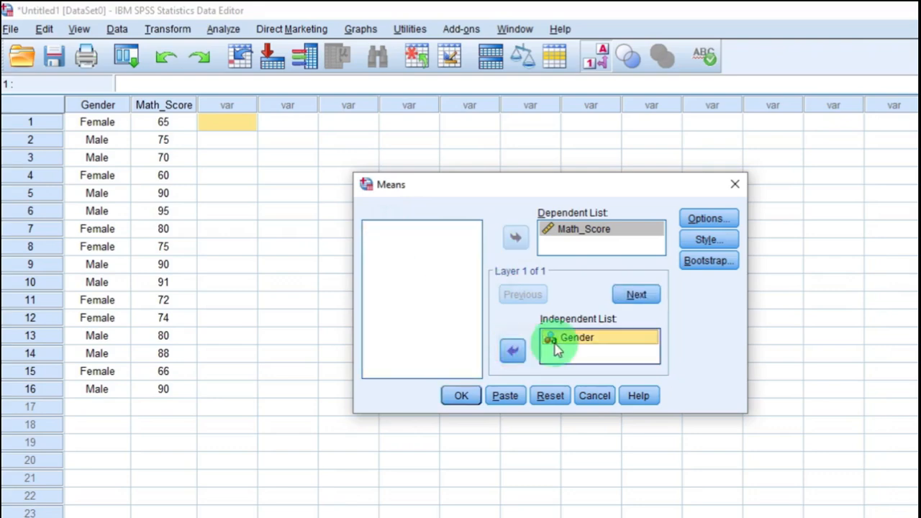
Add minimum, maximum and median to the cell statistics of the Means comparison and run the analysis.
click(705, 219)
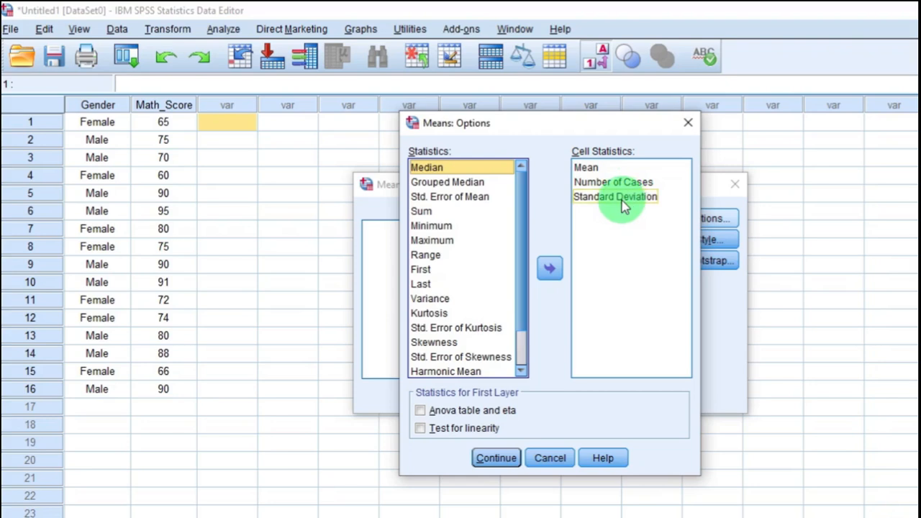
click(446, 228)
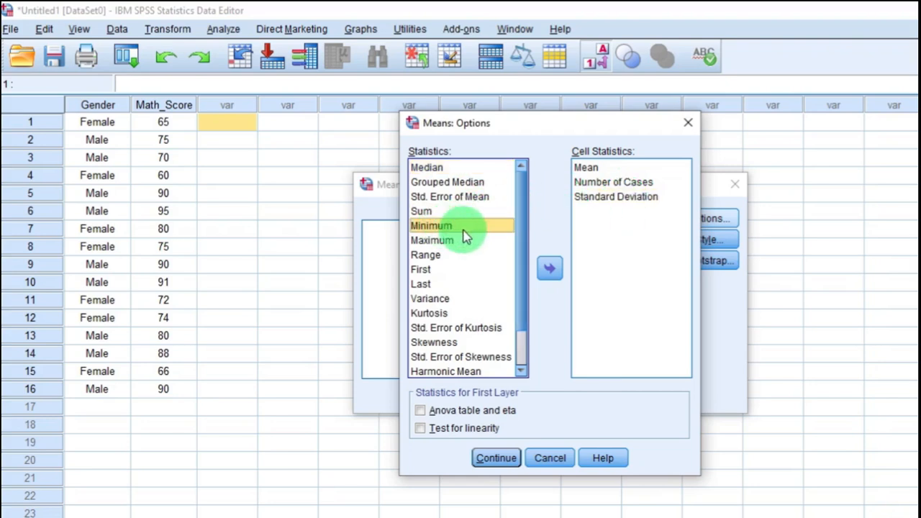
click(548, 268)
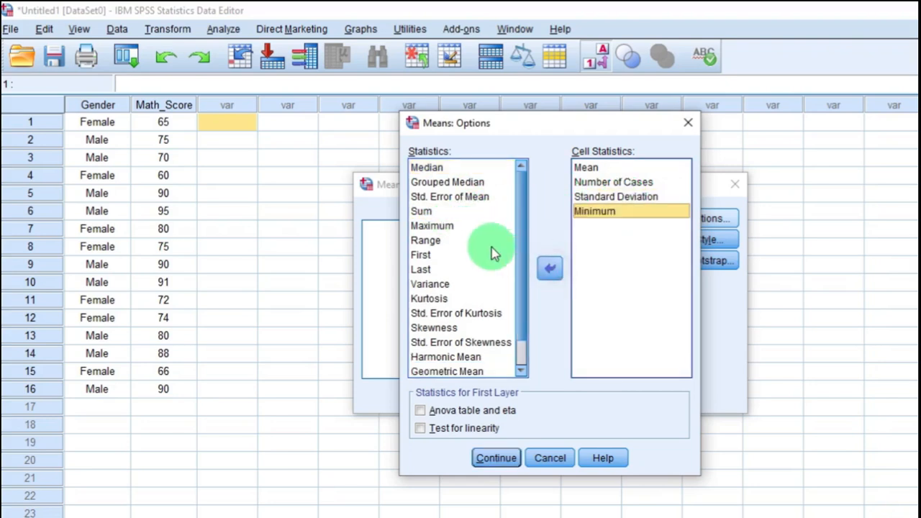
click(452, 225)
click(550, 268)
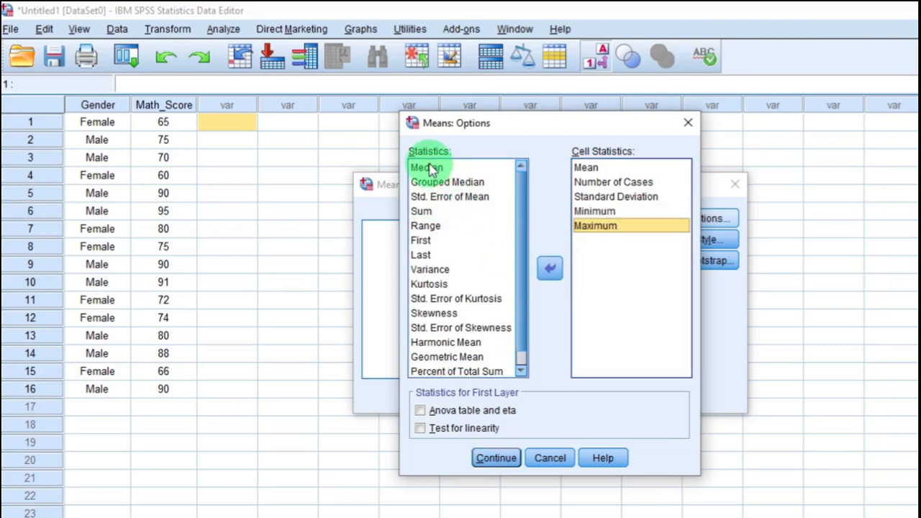
click(429, 168)
click(551, 269)
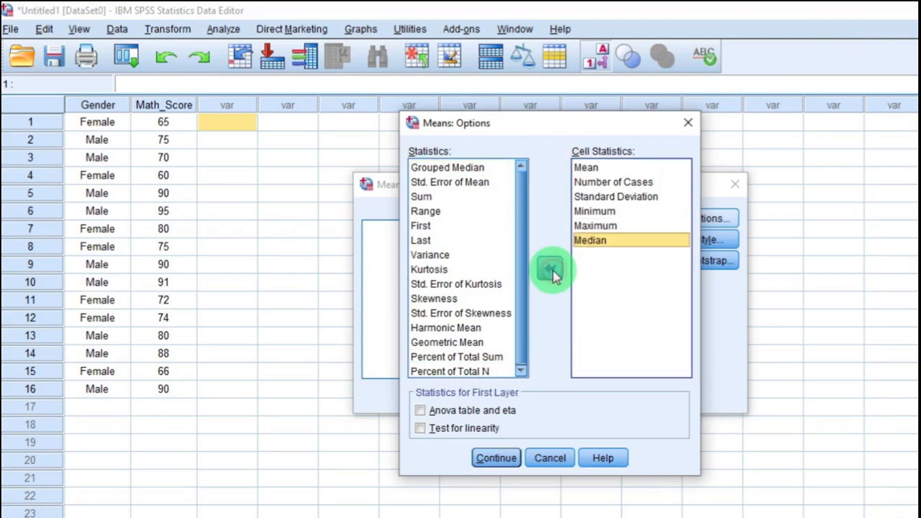
click(496, 459)
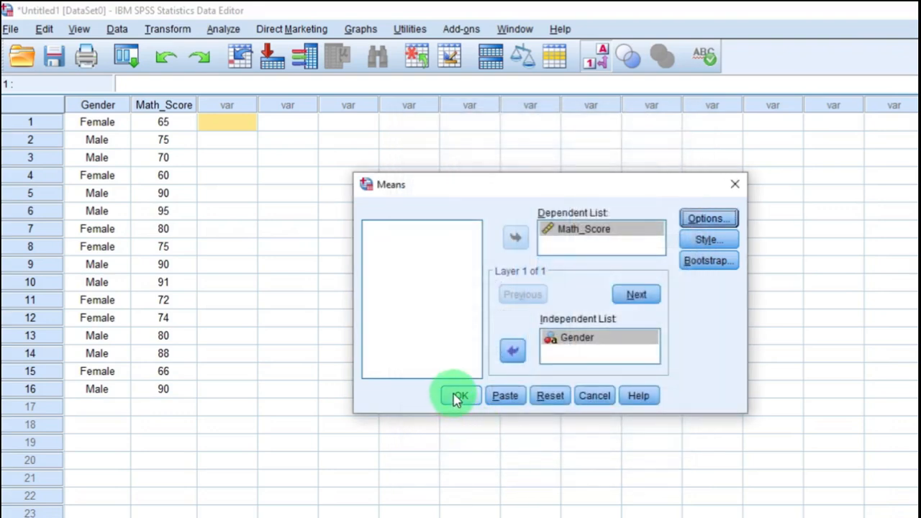
click(454, 398)
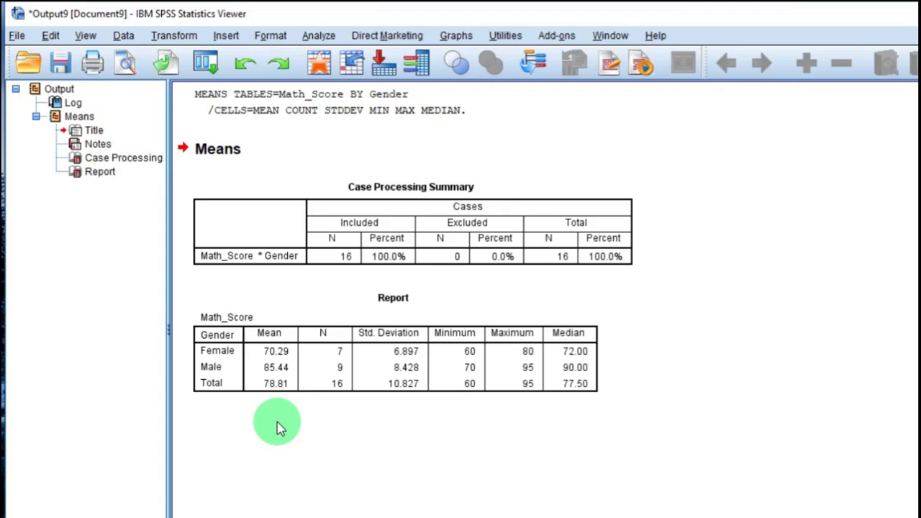
Return to the dataset and set up an Independent-Samples T Test with Math_Score as test variable and Gender as grouping variable.
click(917, 14)
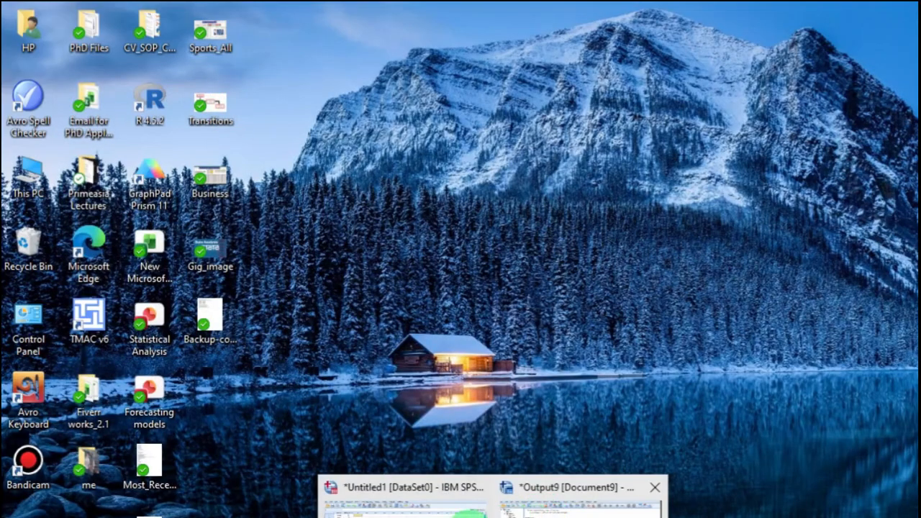
click(421, 509)
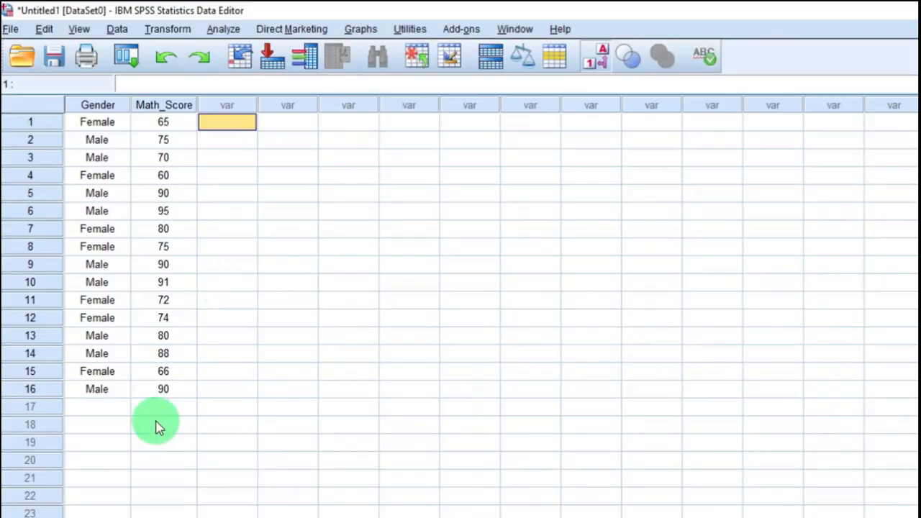
click(222, 33)
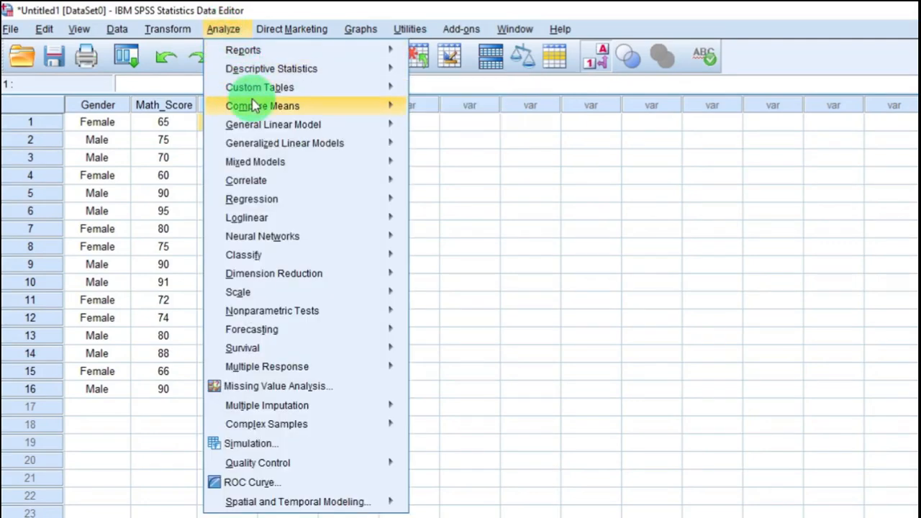
mouse_move(253, 93)
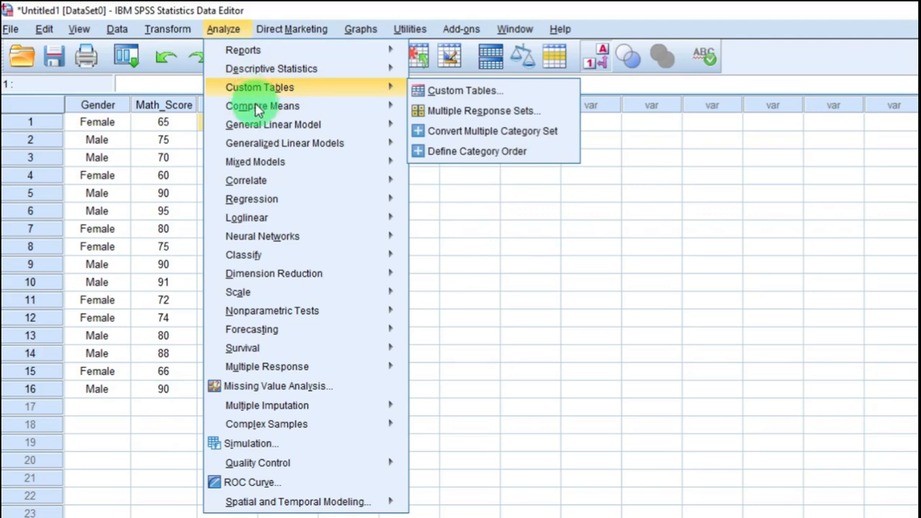
mouse_move(263, 109)
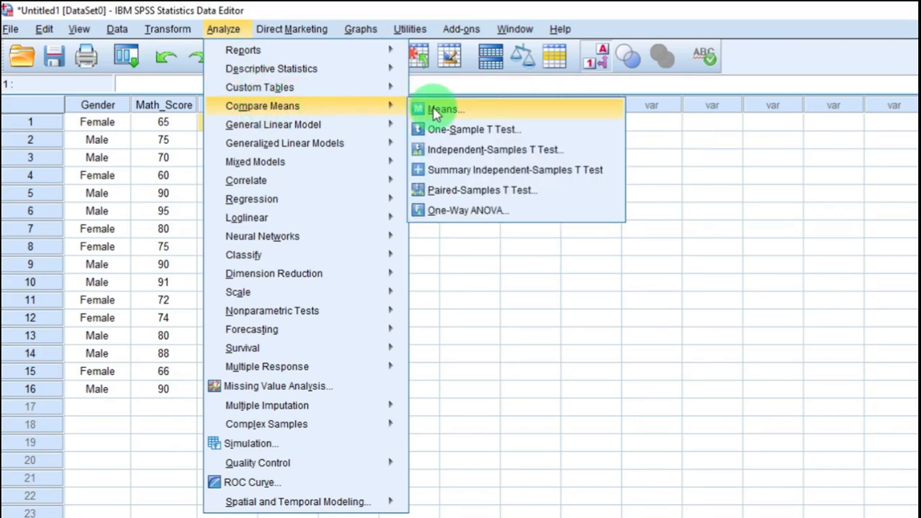
click(455, 151)
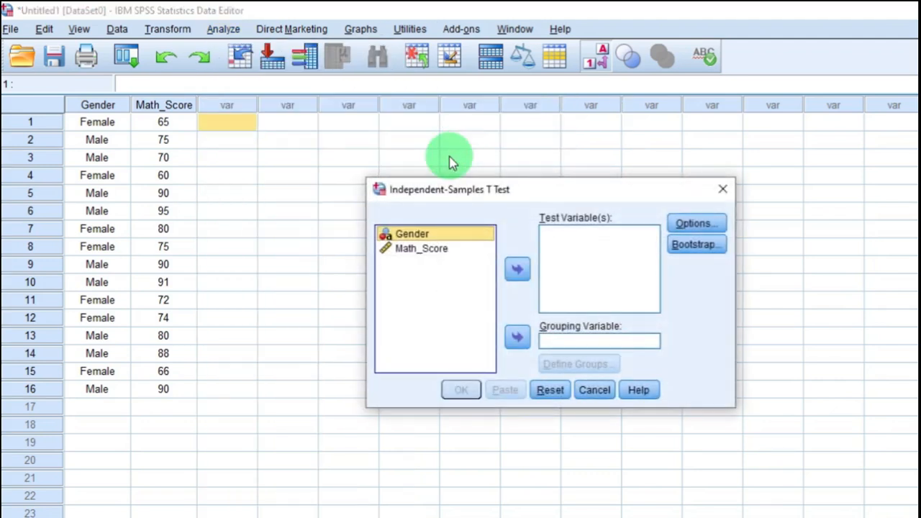
click(434, 251)
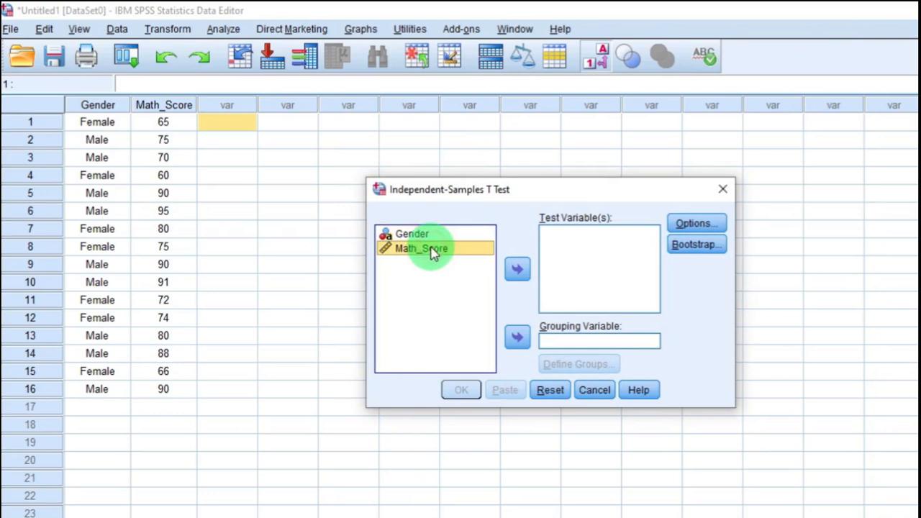
click(520, 273)
click(421, 240)
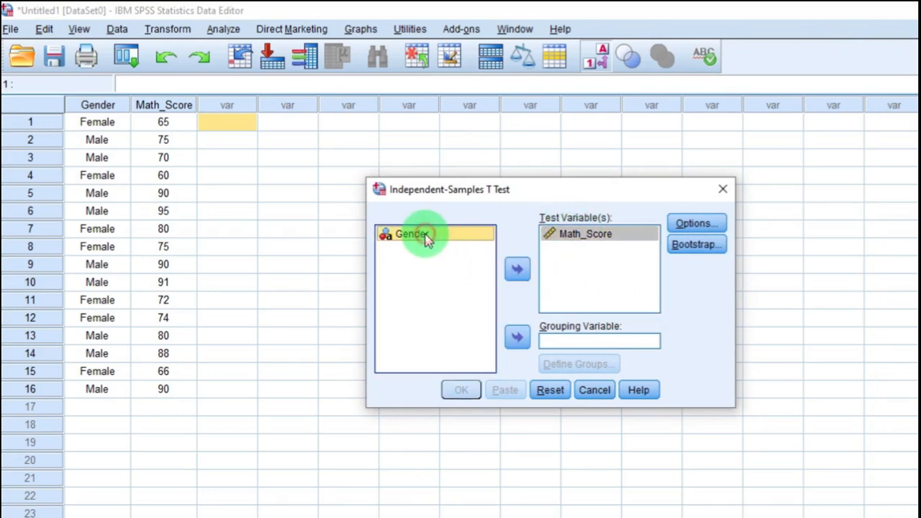
click(518, 338)
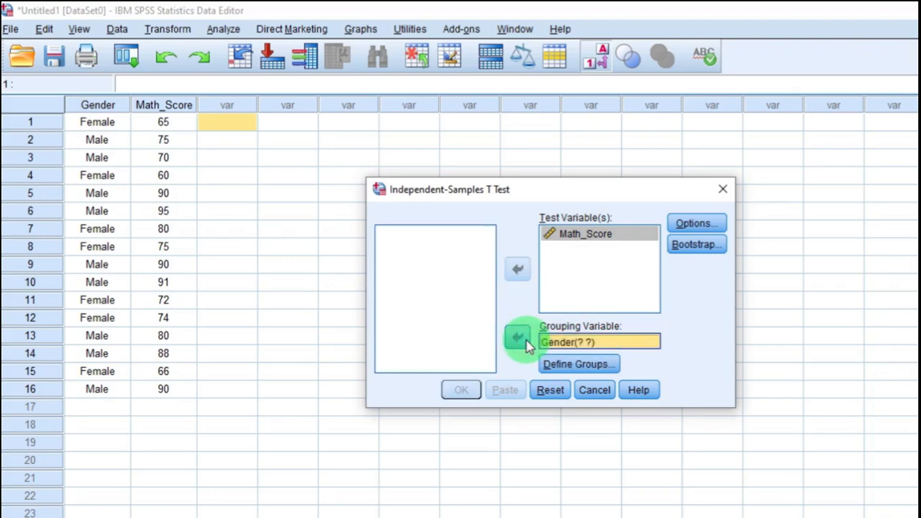
Define the Gender groups as 0 and 1 and run the T test with a 95% confidence interval.
click(574, 365)
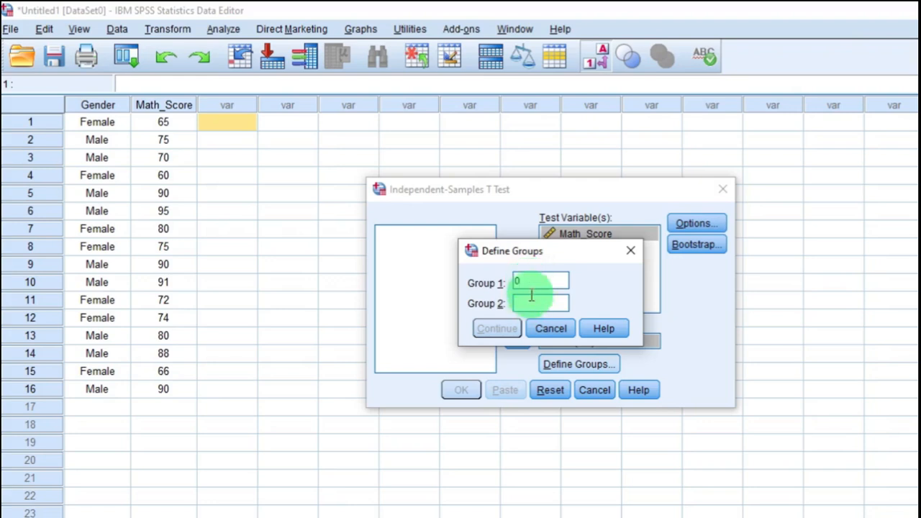
click(533, 306)
text(1)
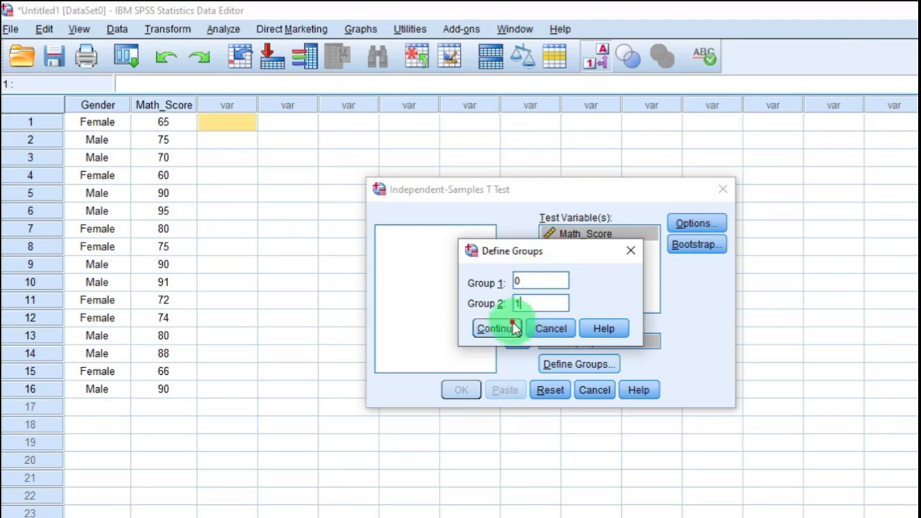
click(512, 327)
click(697, 224)
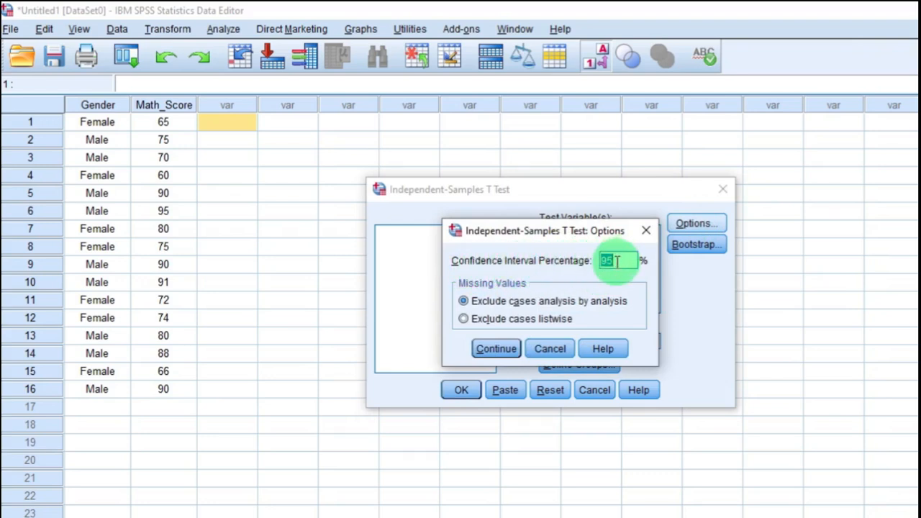
click(507, 348)
click(461, 389)
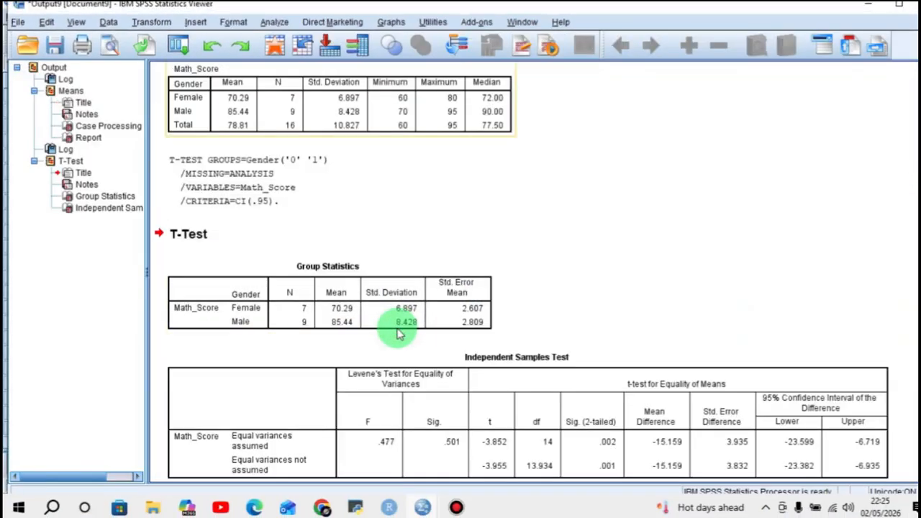
Examine the two-tailed significance values for equal and unequal variances in the Independent Samples Test table.
scroll(397, 354, down, 1)
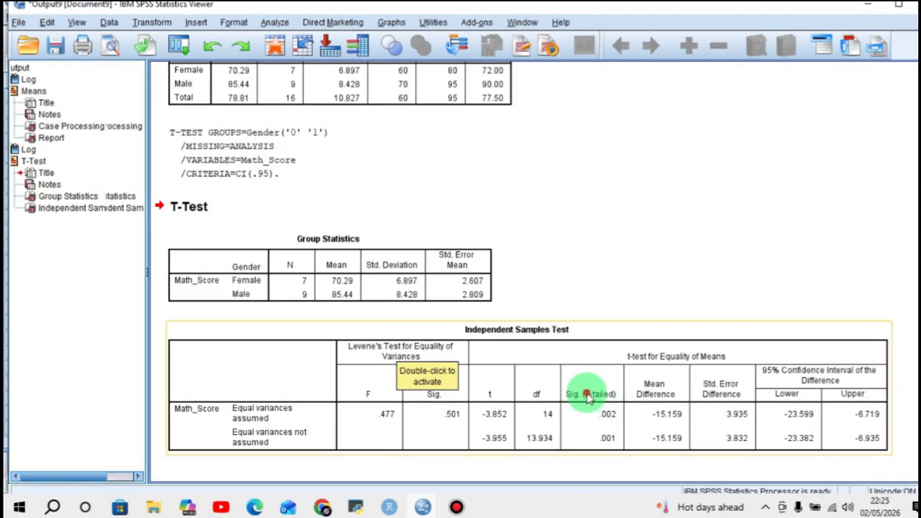
click(606, 417)
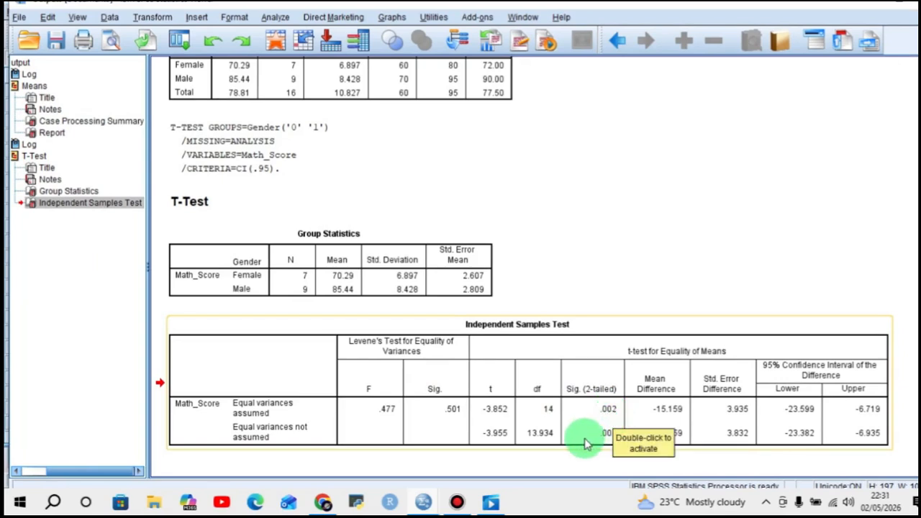
click(599, 441)
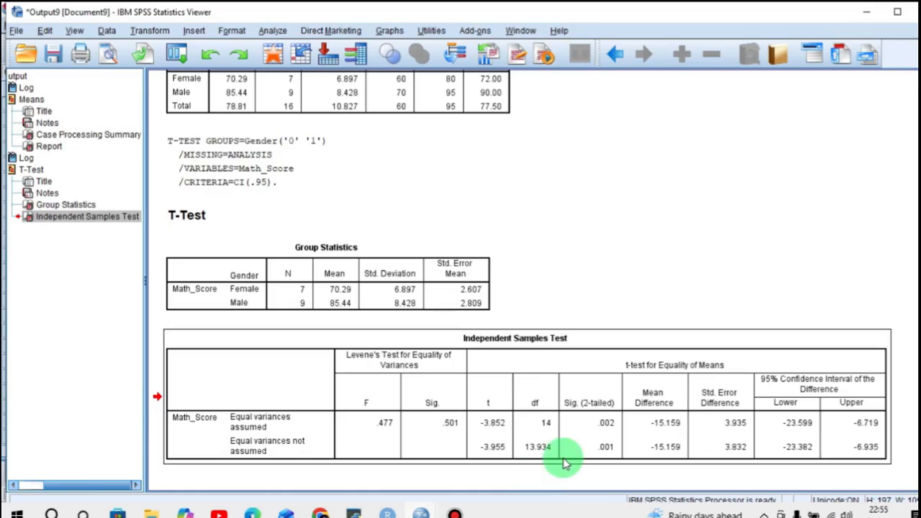
Return to the dataset and start a simple bar chart in the Chart Builder.
click(866, 11)
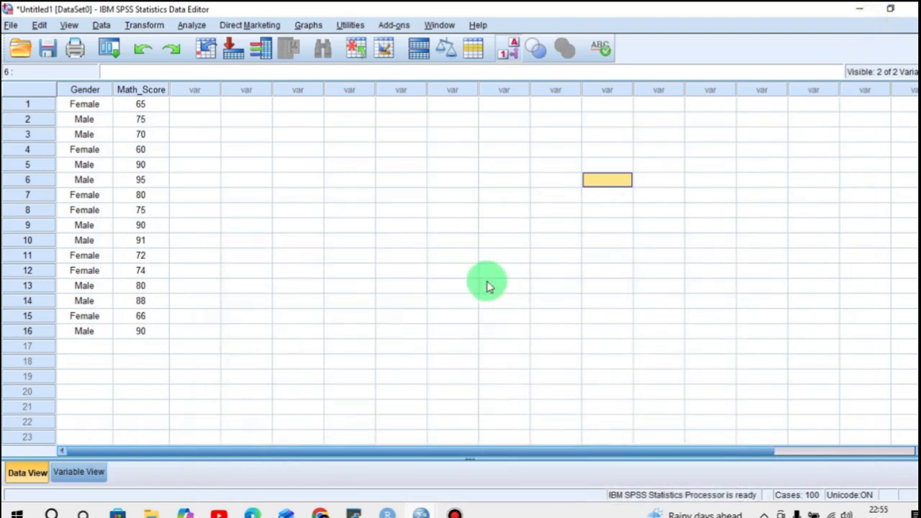
click(308, 25)
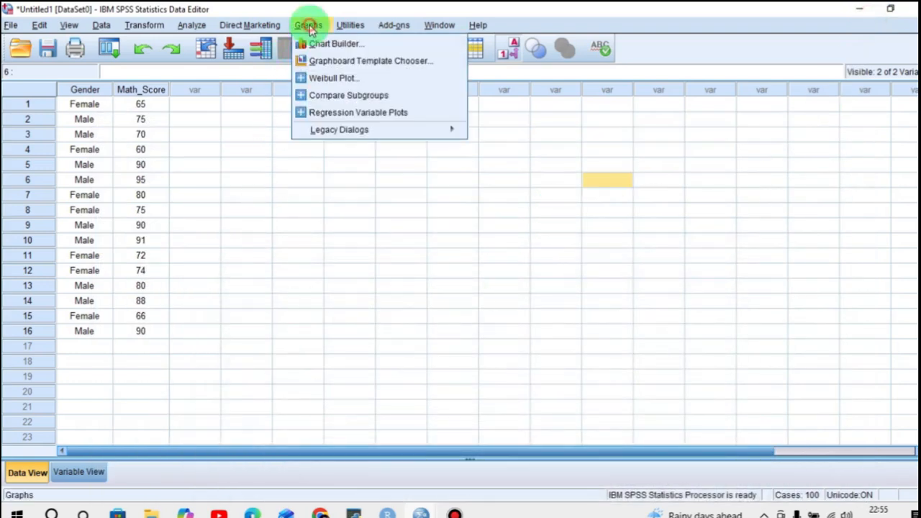
click(346, 44)
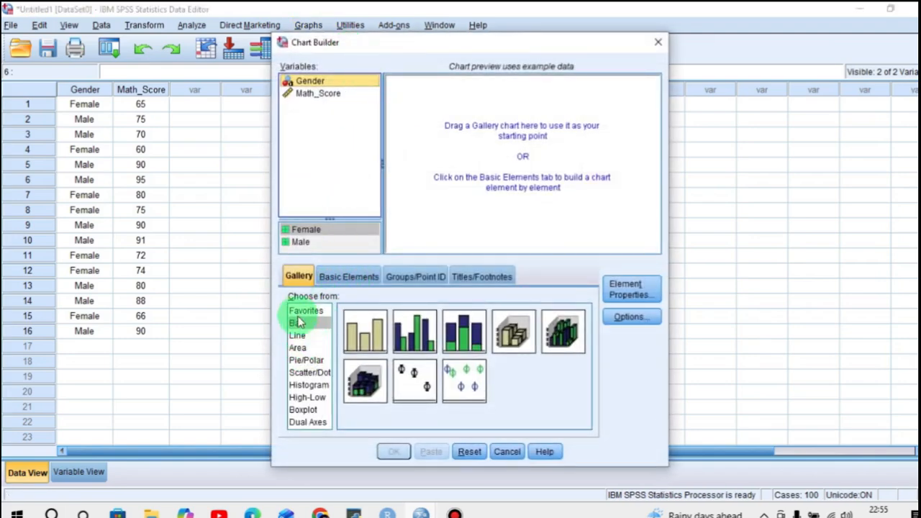
click(296, 323)
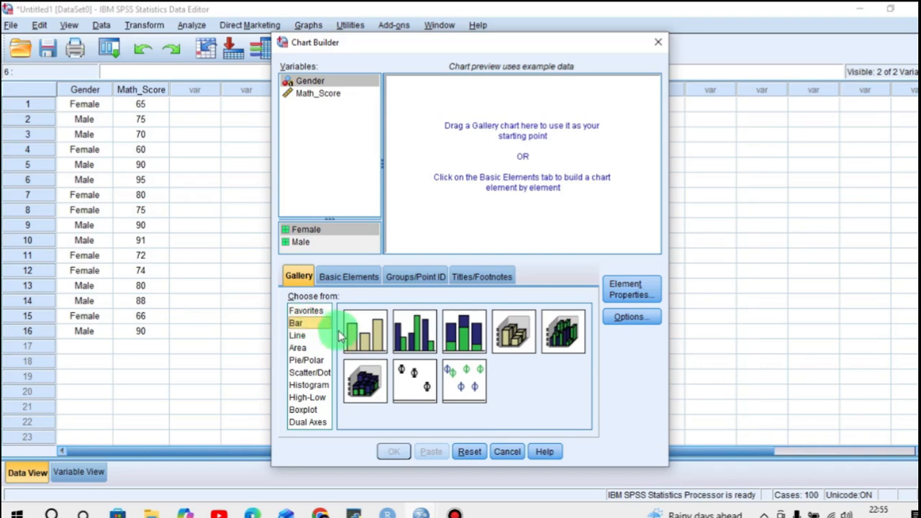
drag(354, 338, 498, 167)
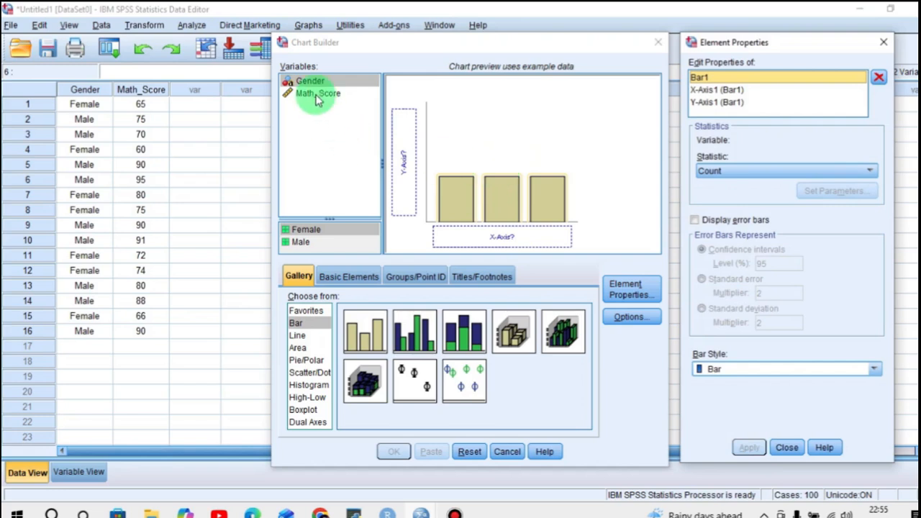
Assign Gender to the bar chart's X-axis and the mean of Math_Score to its Y-axis, and generate the chart.
drag(308, 80, 494, 237)
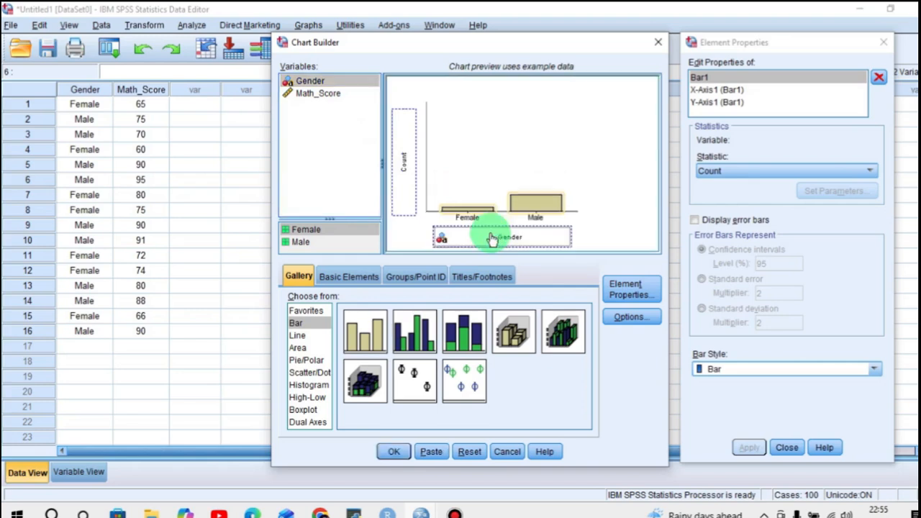
drag(313, 94, 405, 163)
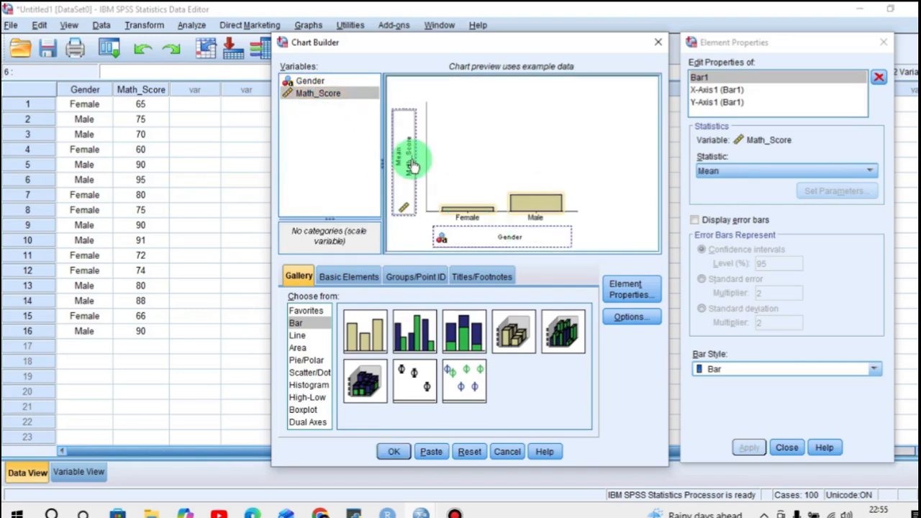
click(716, 171)
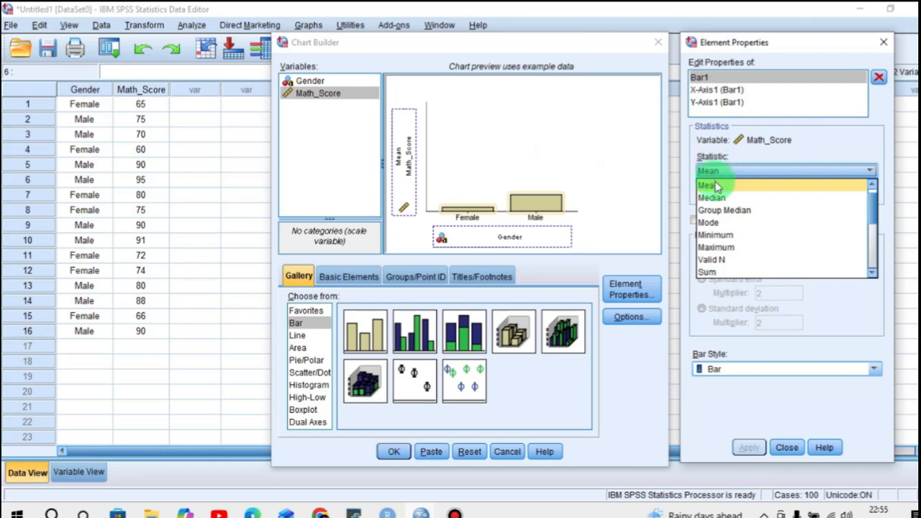
click(716, 186)
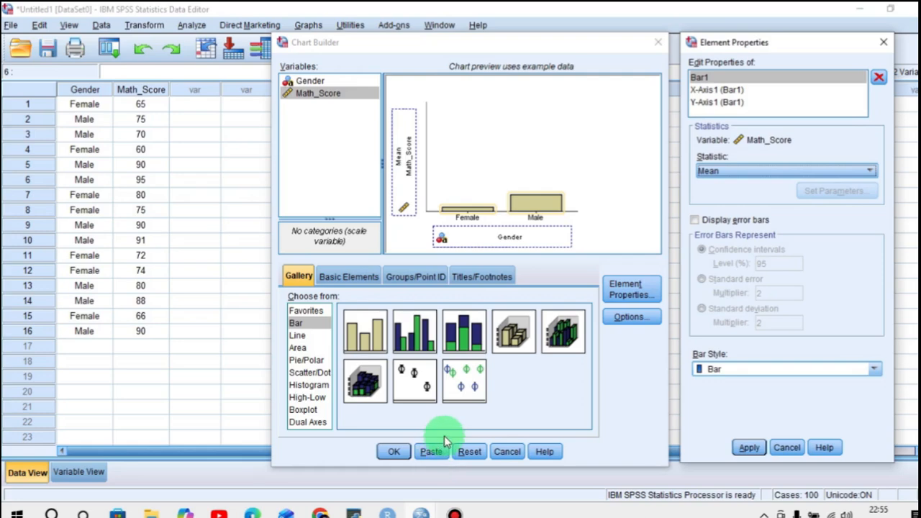
click(394, 453)
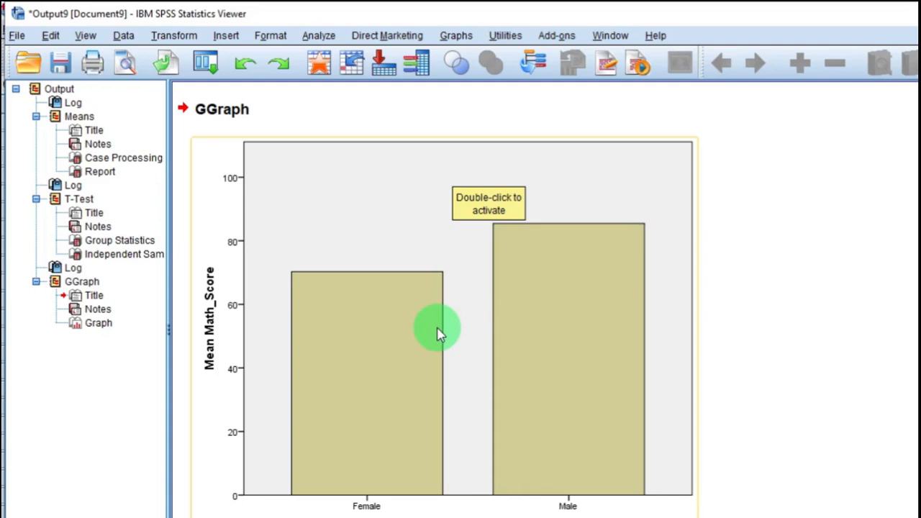
Compare the Female and Male bars in the mean Math_Score chart with the Independent Samples Test results.
click(374, 287)
click(438, 329)
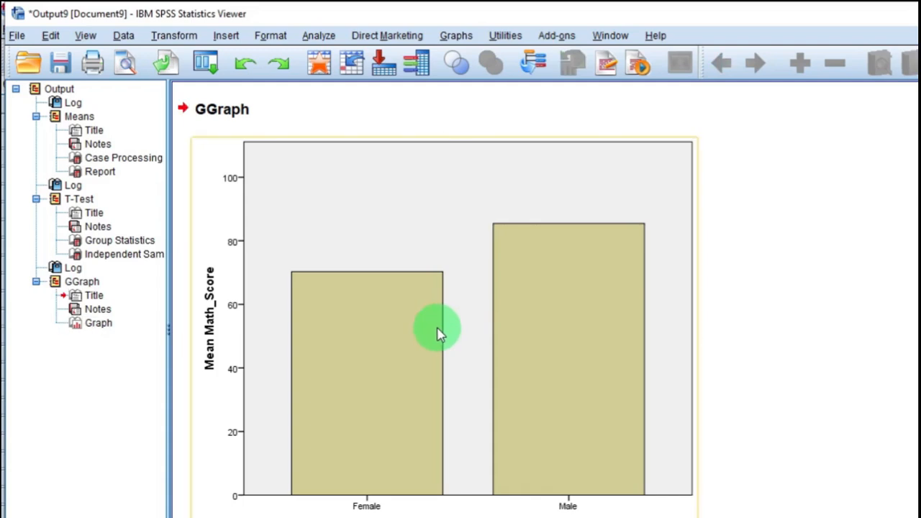
scroll(437, 333, up, 10)
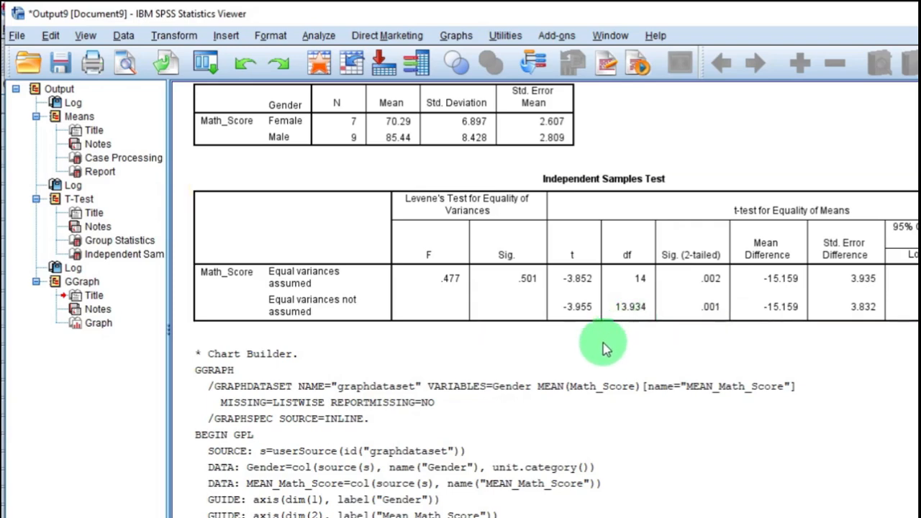
scroll(596, 353, down, 10)
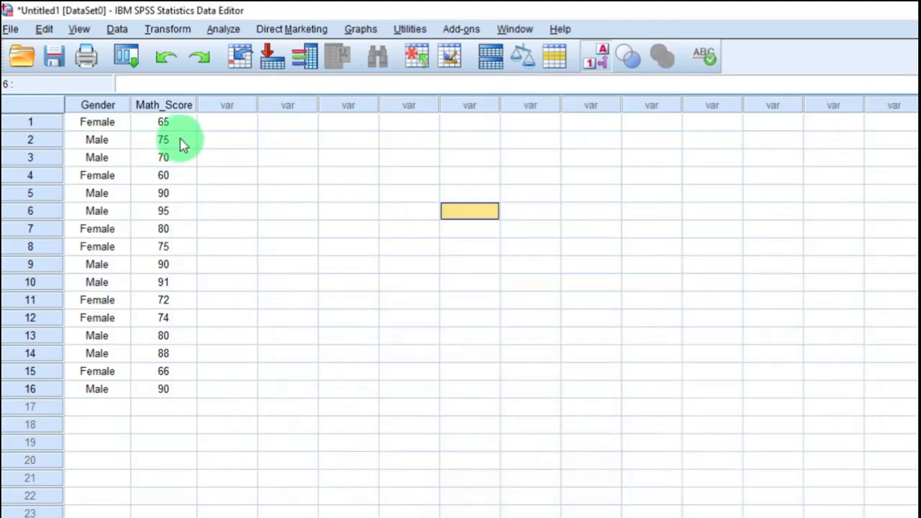
Return to the dataset and add two new variables named Gender_Dummy and Age below Math_Score.
click(97, 105)
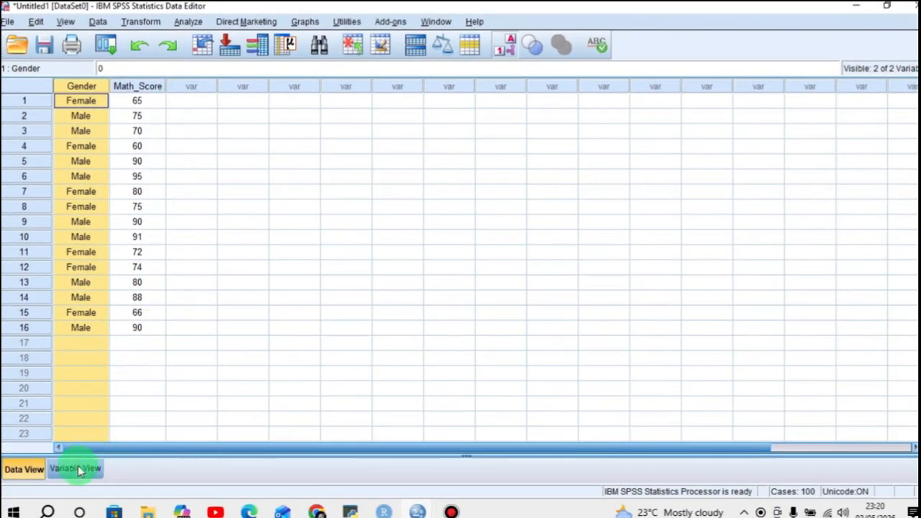
click(76, 469)
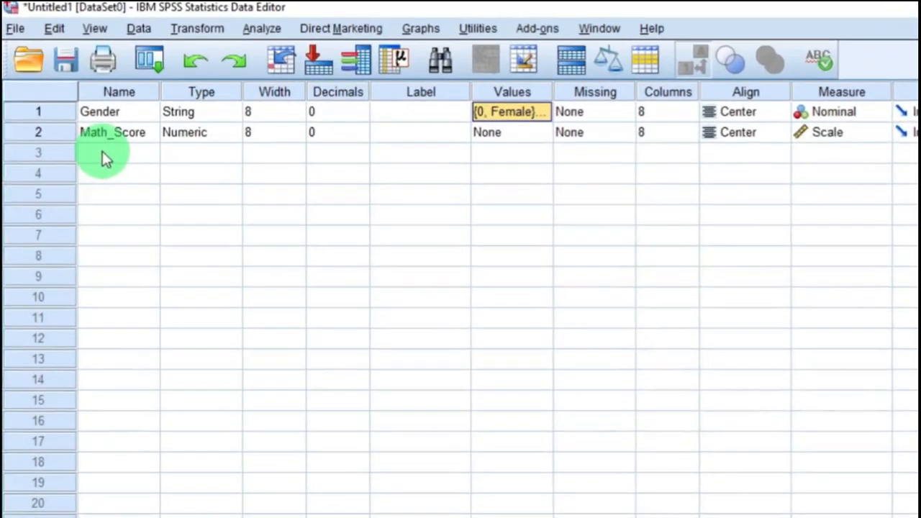
click(71, 113)
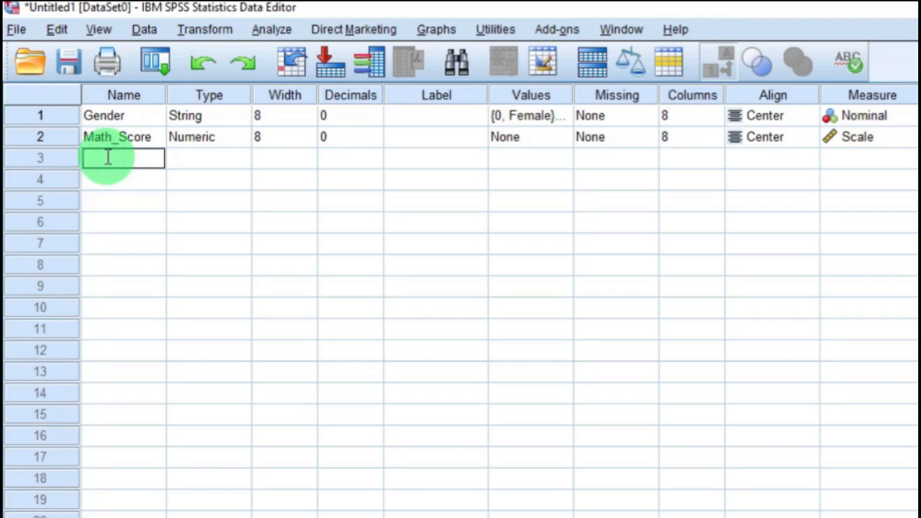
text(Gender_Dummy)
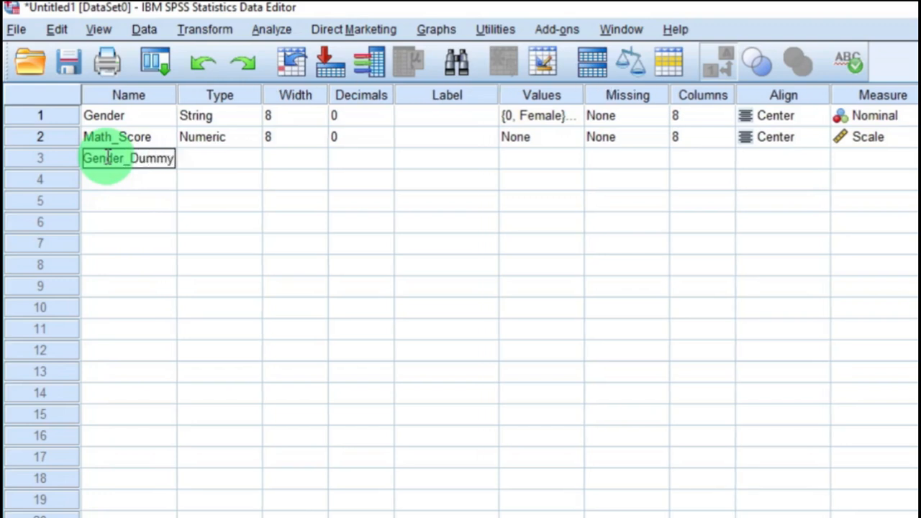
key(Return)
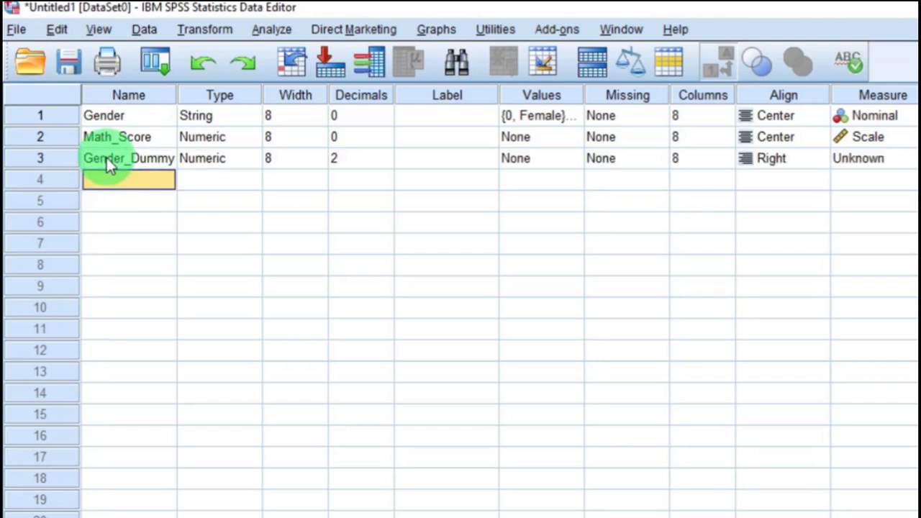
click(109, 181)
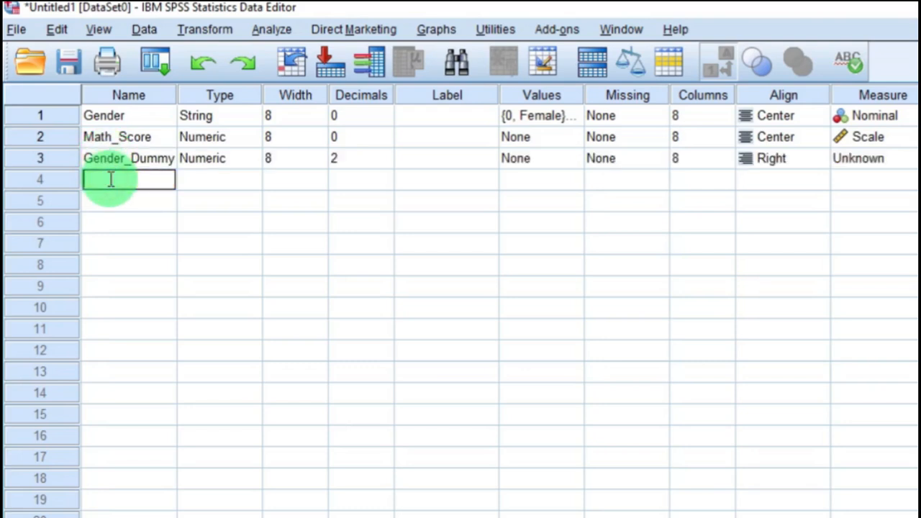
text(Age)
key(Return)
Set the alignment of the Gender_Dummy and Age variables to Center.
click(802, 159)
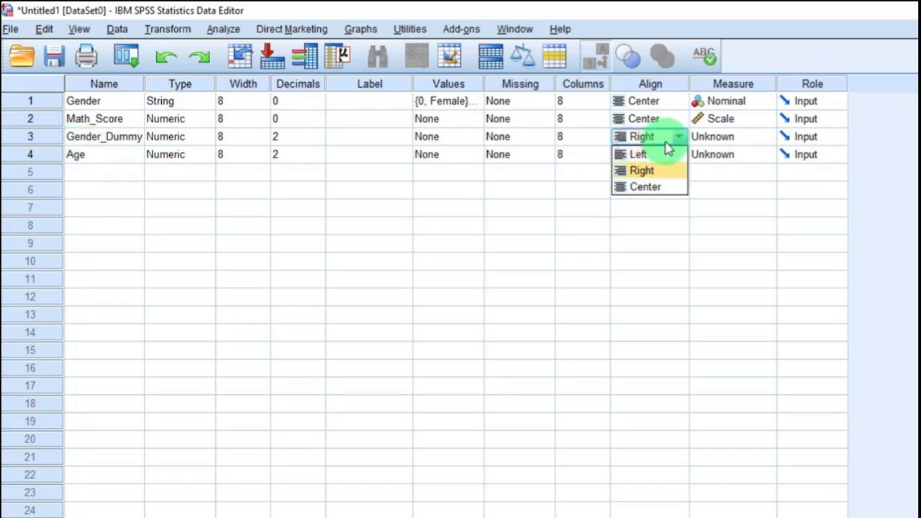
click(645, 187)
click(658, 155)
click(678, 155)
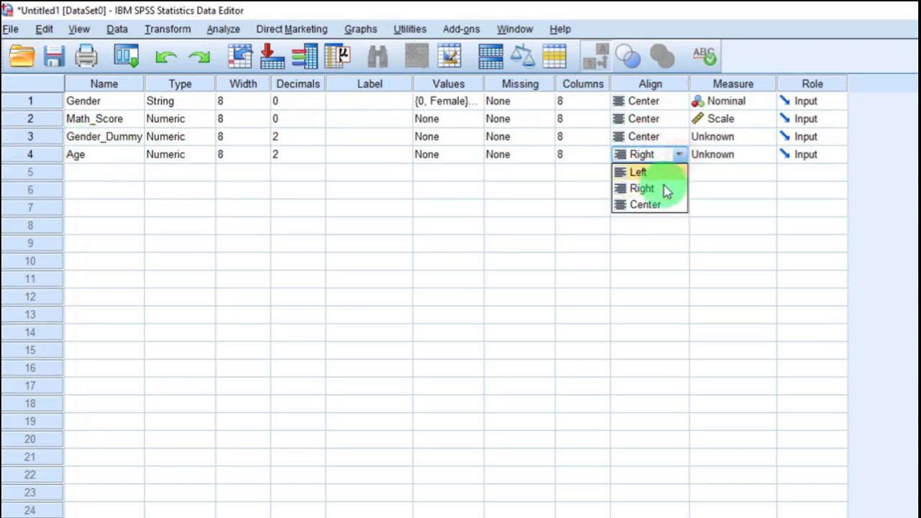
click(656, 206)
Set the measurement level of Gender_Dummy and Age to Scale.
click(742, 137)
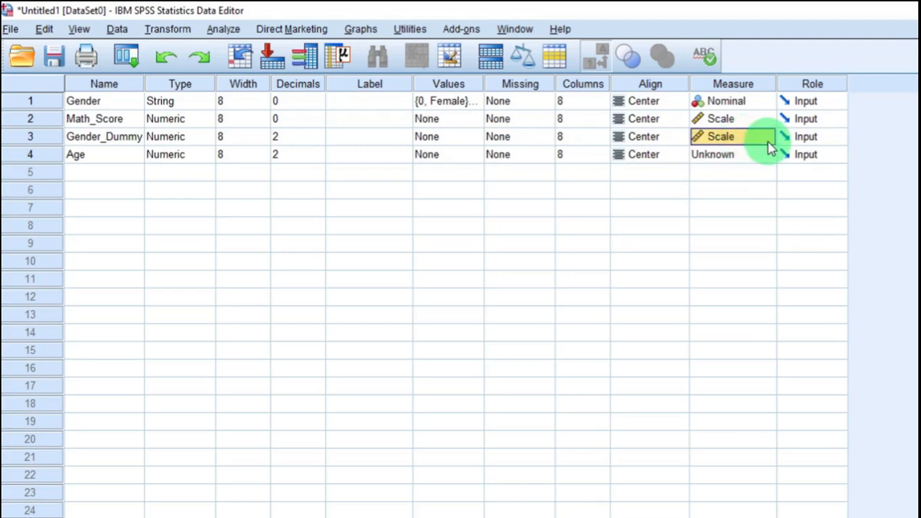
click(759, 155)
click(740, 170)
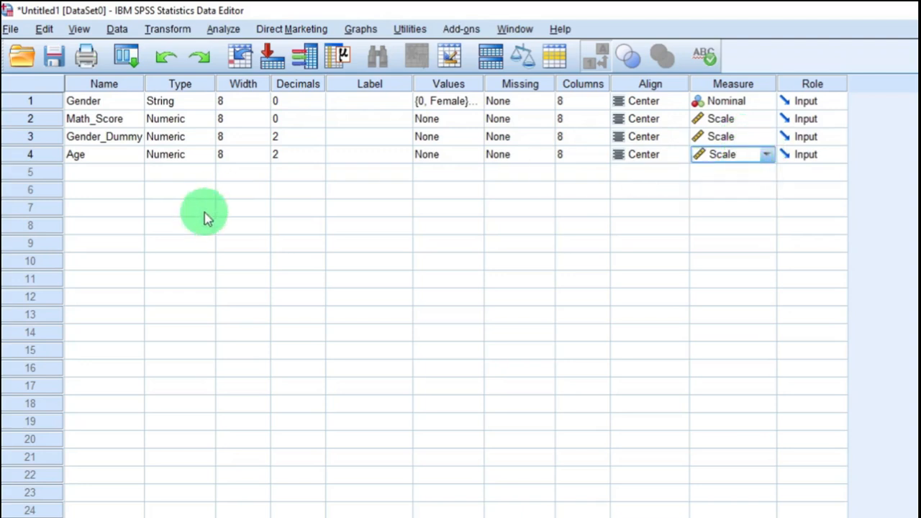
Fill in Gender_Dummy for all 16 cases, entering 0 for each Female and 1 for each Male.
click(52, 512)
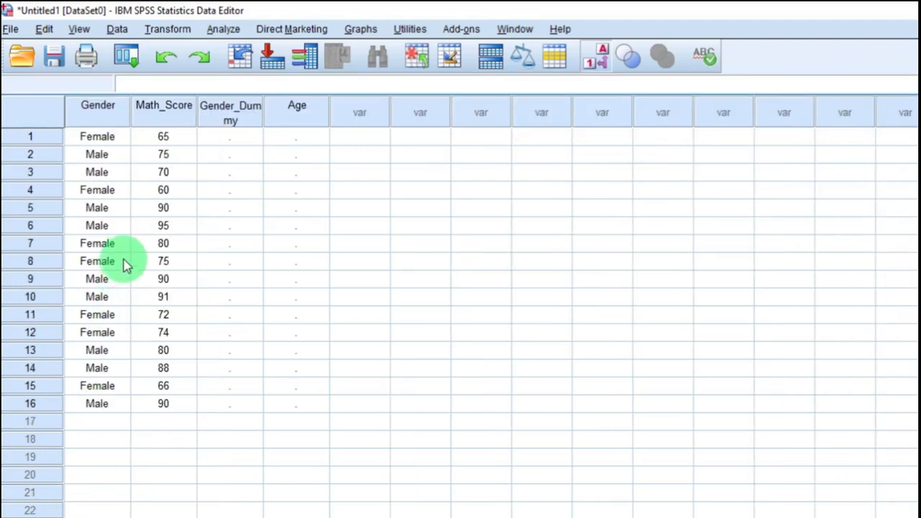
double_click(236, 140)
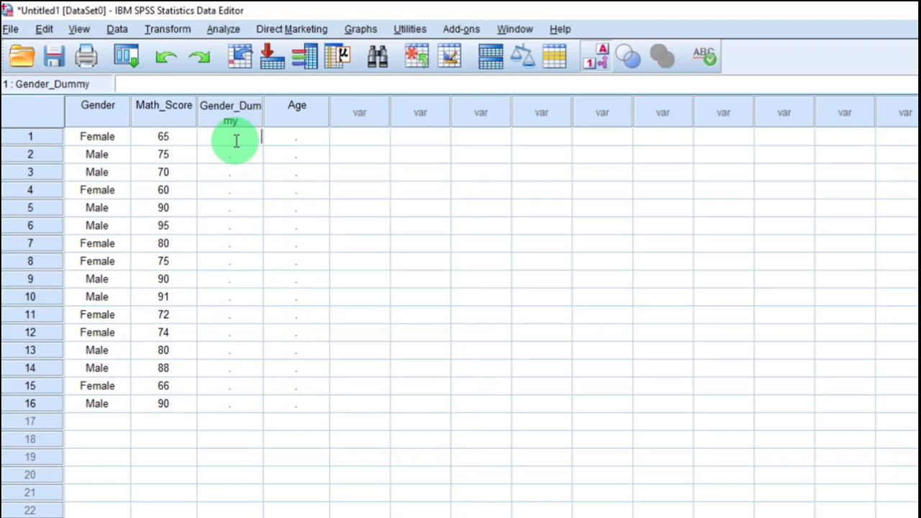
text(0)
key(Return)
text(1)
key(Return)
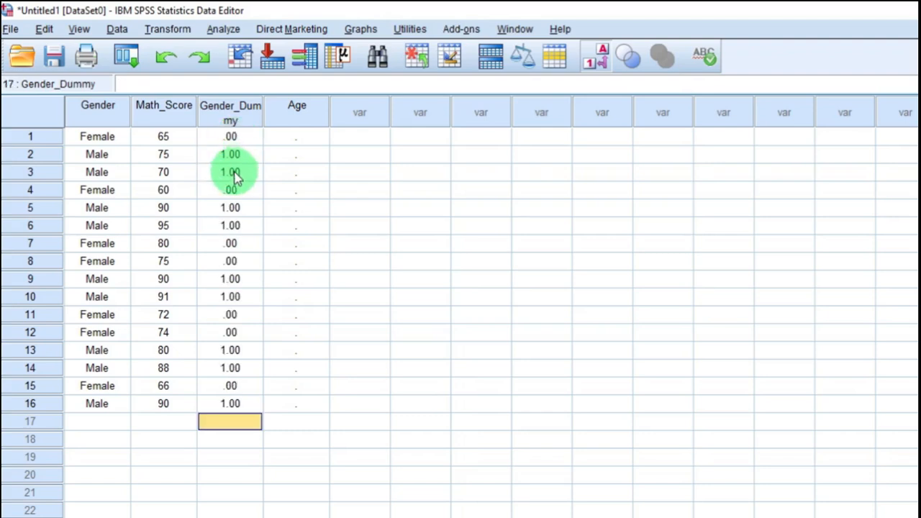
Enter the Age values for cases 1 to 16: 23, 22, 21, 19, 22, 24, 19, 18, 22, 24, 22, 25, 22, 21, 22, 20.
double_click(296, 137)
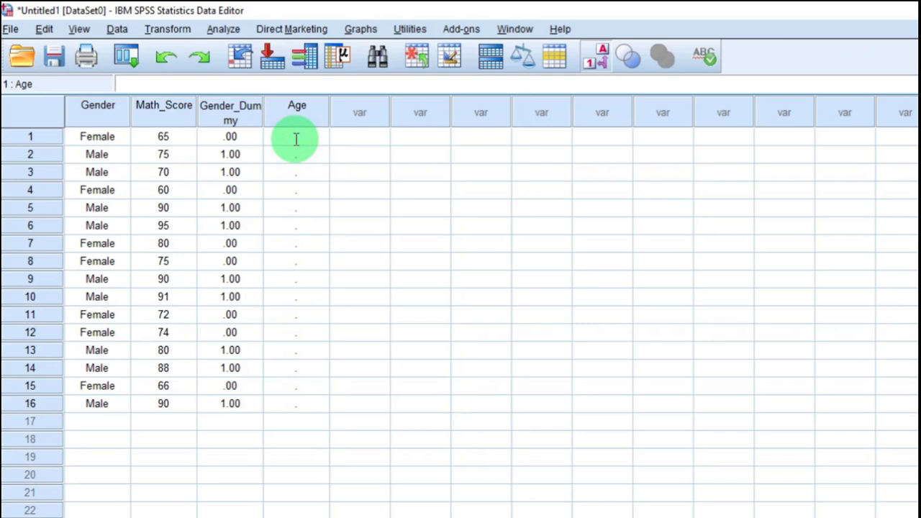
text(23)
key(Return)
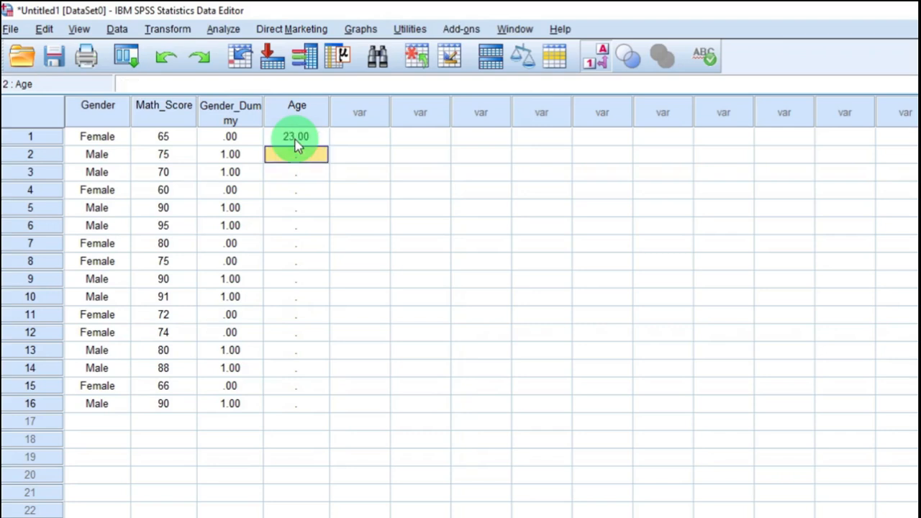
text(22)
key(Return)
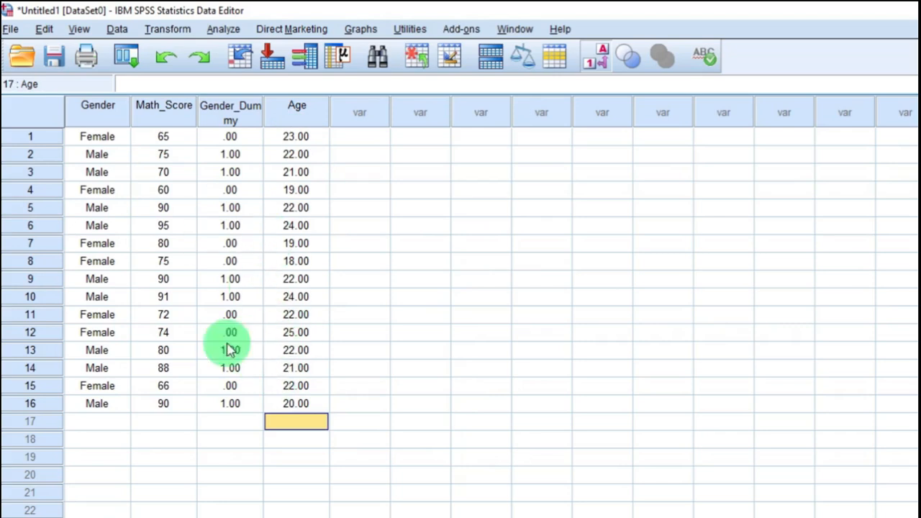
Set the decimals of the Gender_Dummy and Age variables to 0.
click(108, 517)
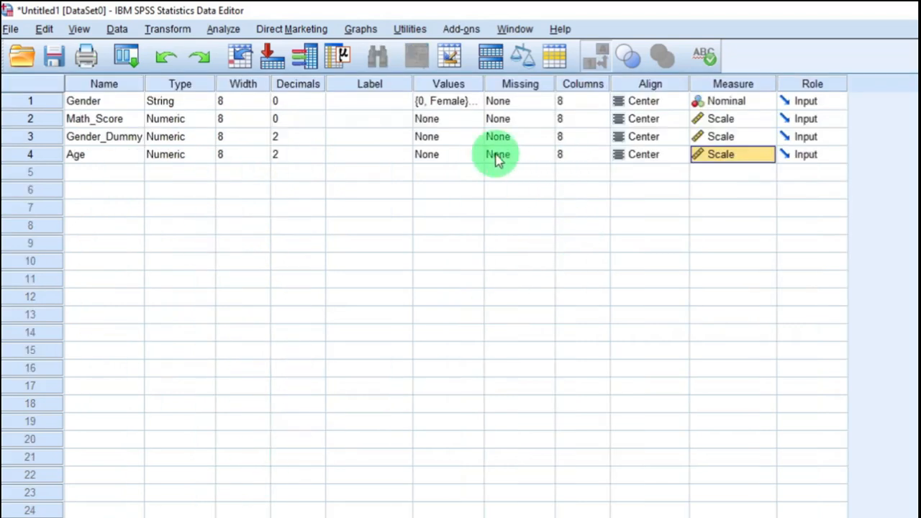
click(287, 154)
click(302, 136)
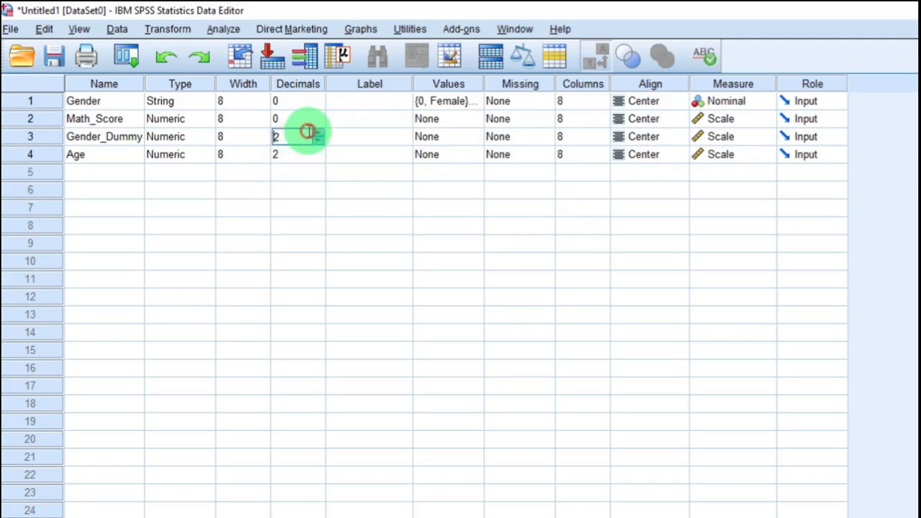
click(318, 142)
click(318, 143)
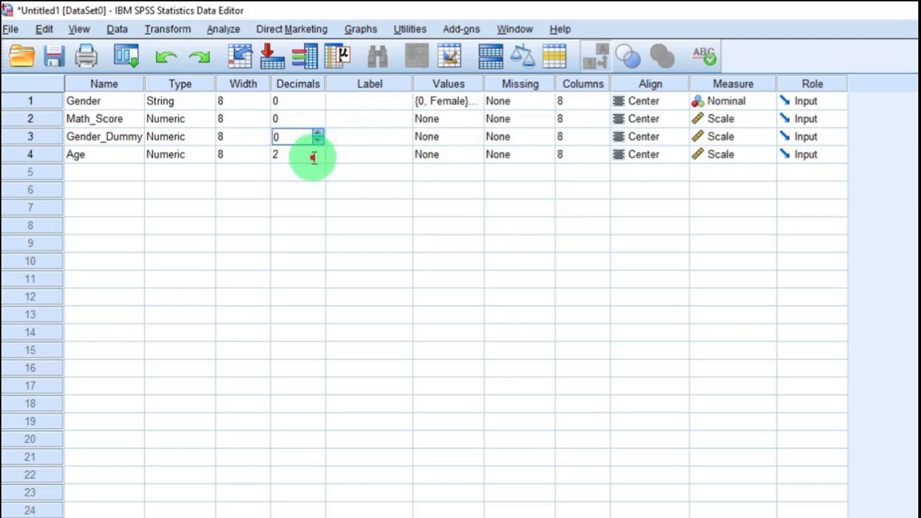
click(312, 155)
click(318, 160)
click(318, 160)
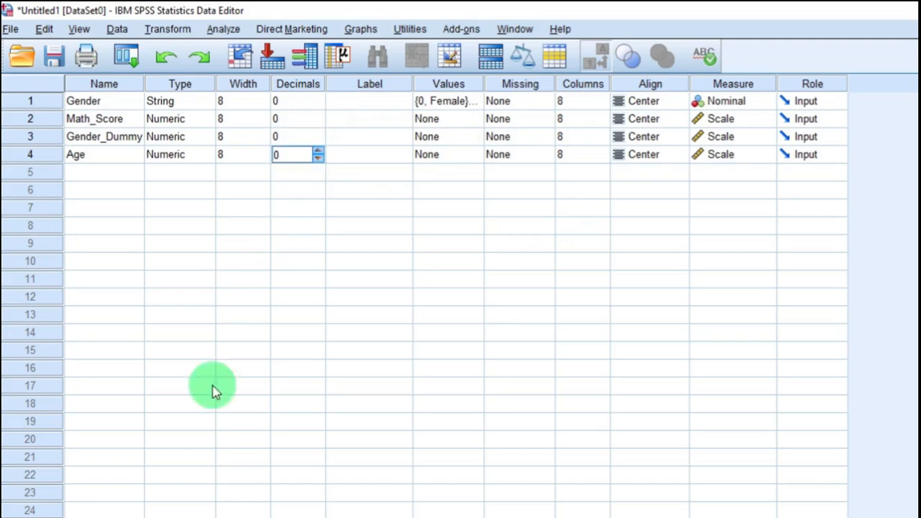
Return to the case data and start a Linear Regression with Math_Score as the dependent variable.
click(79, 517)
click(357, 275)
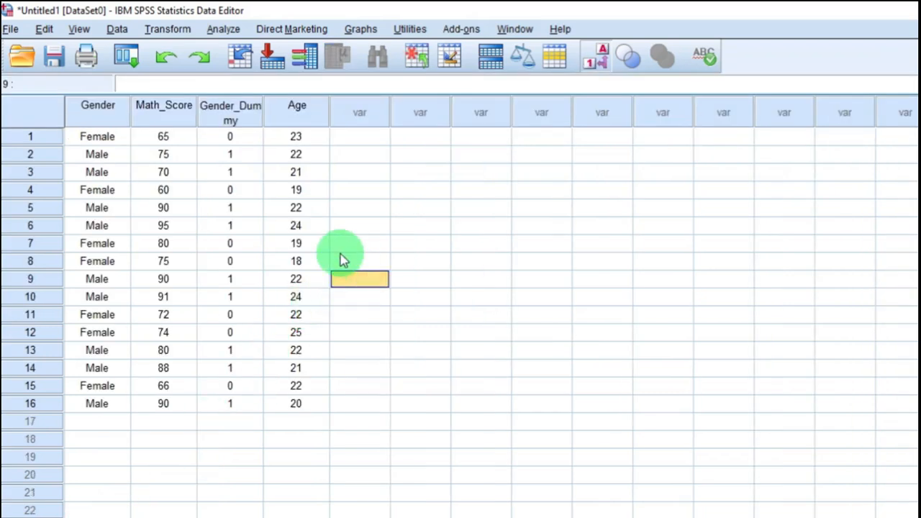
click(225, 30)
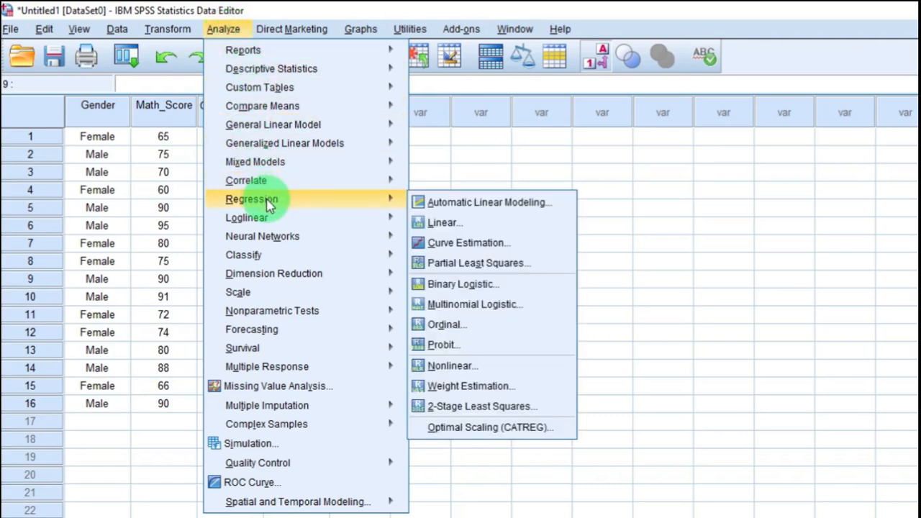
click(441, 223)
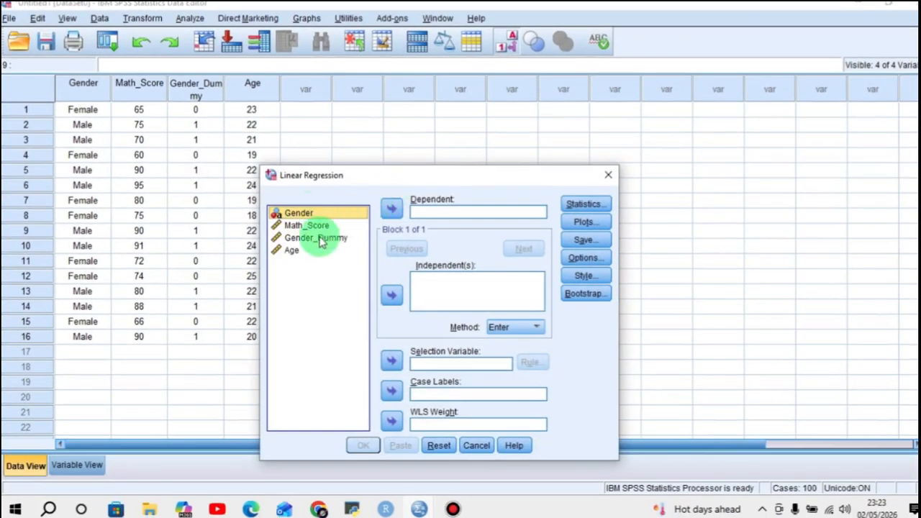
click(307, 226)
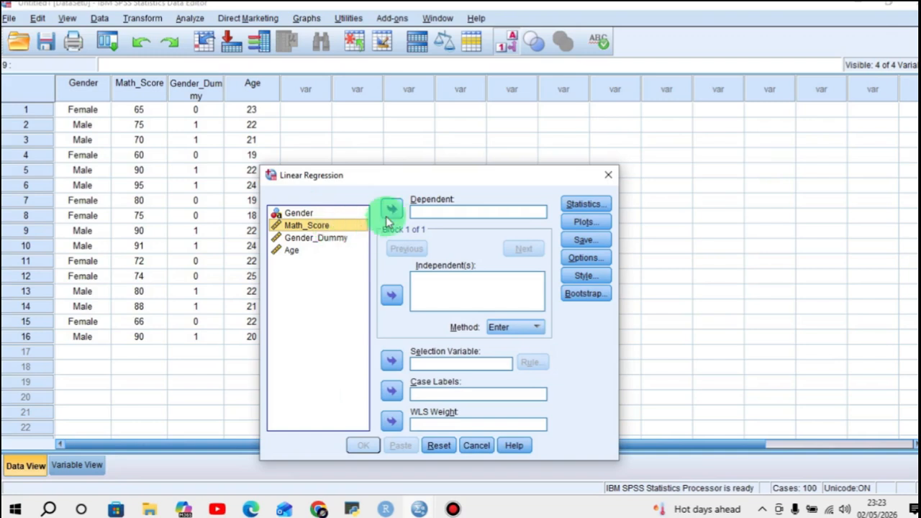
click(391, 210)
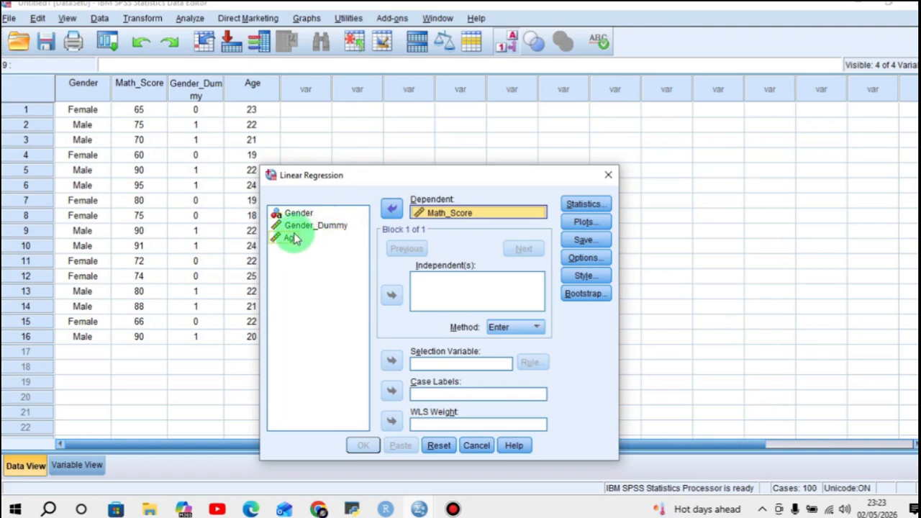
click(318, 226)
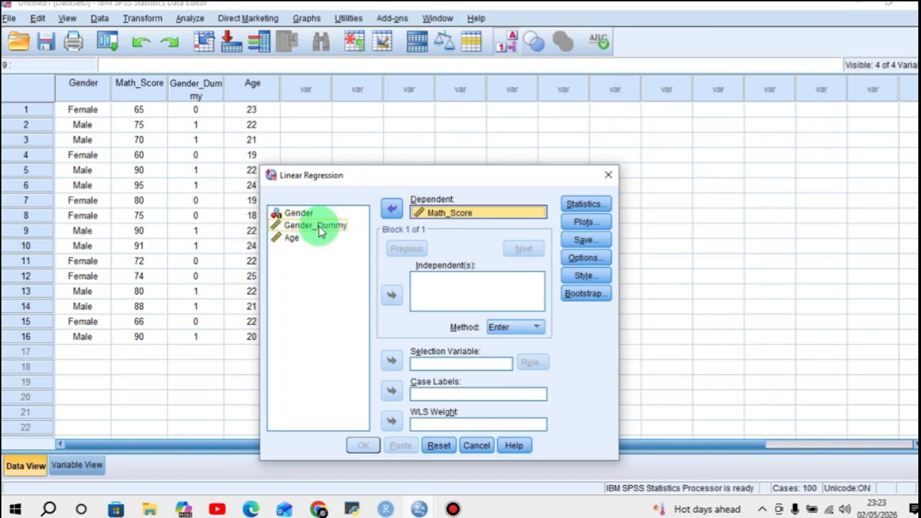
click(282, 212)
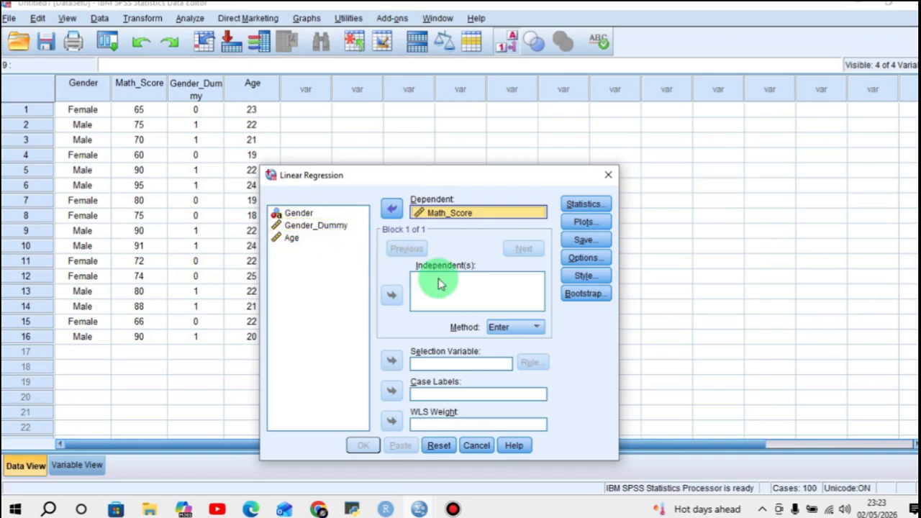
Add Gender_Dummy and Age as the independent variables of the linear regression.
click(301, 227)
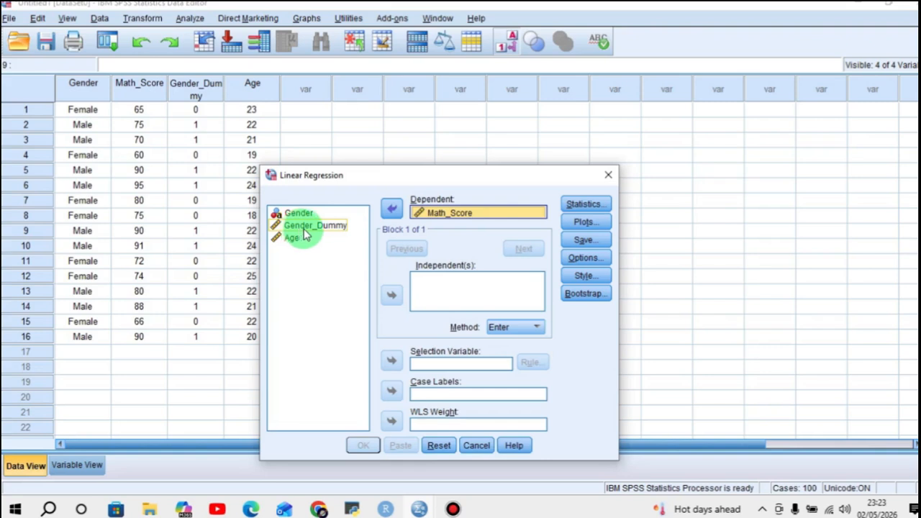
click(305, 232)
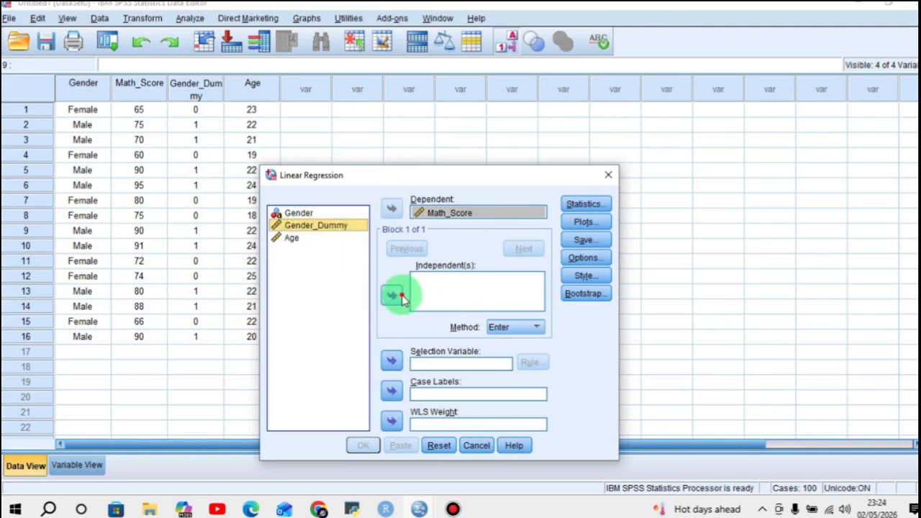
click(401, 297)
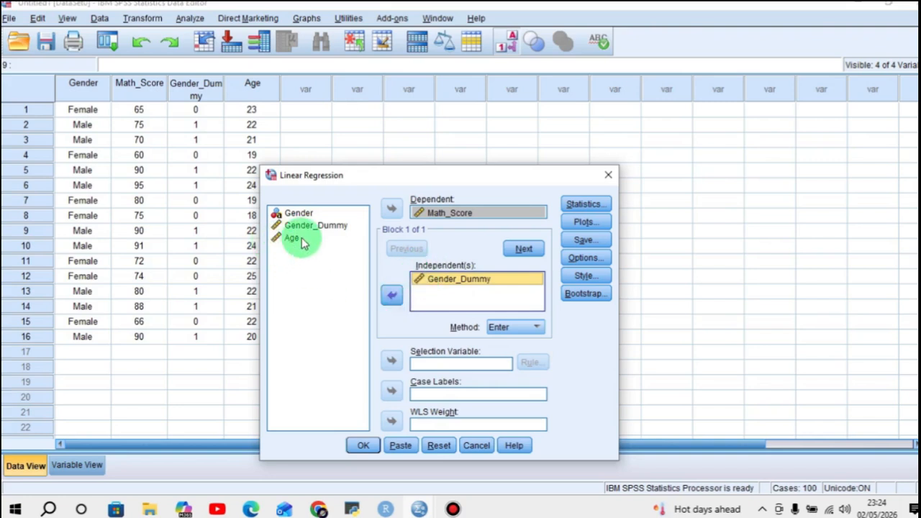
click(302, 243)
click(391, 296)
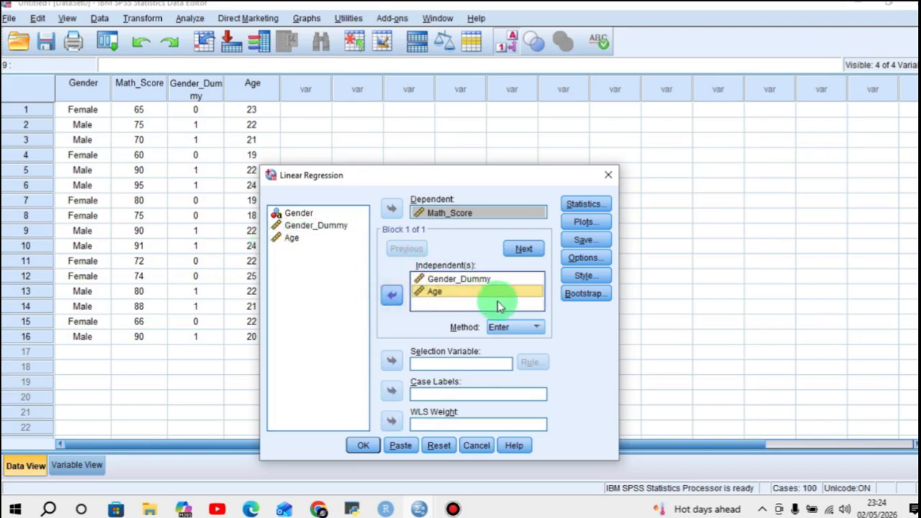
Request R squared change, collinearity diagnostics and 95% confidence intervals as additional regression statistics, and run the regression.
click(585, 204)
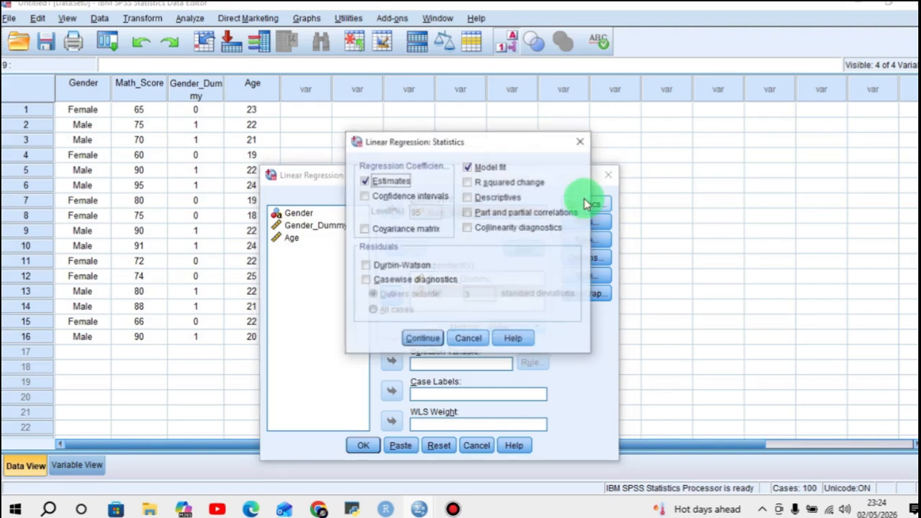
click(471, 185)
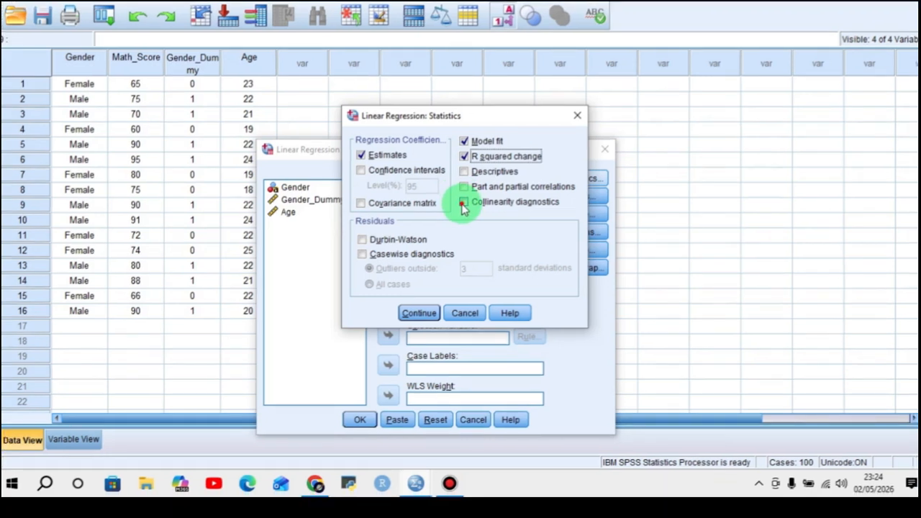
click(463, 203)
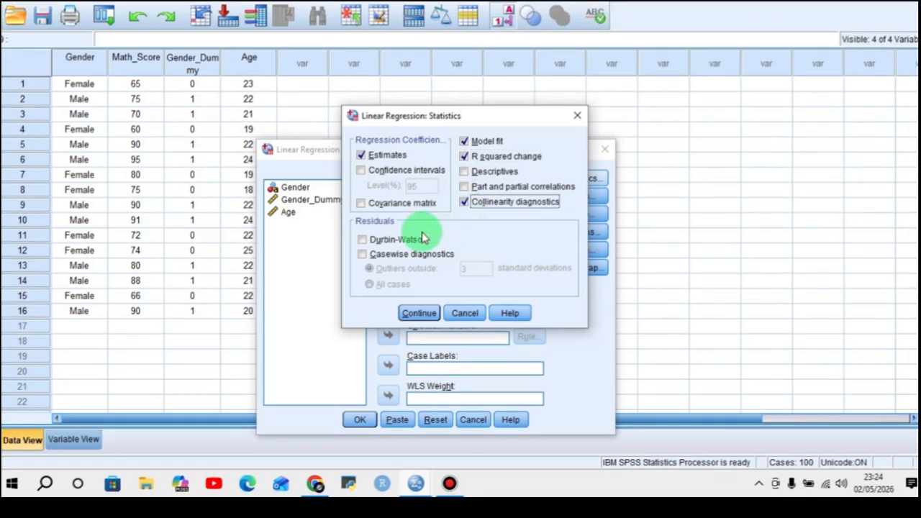
click(361, 172)
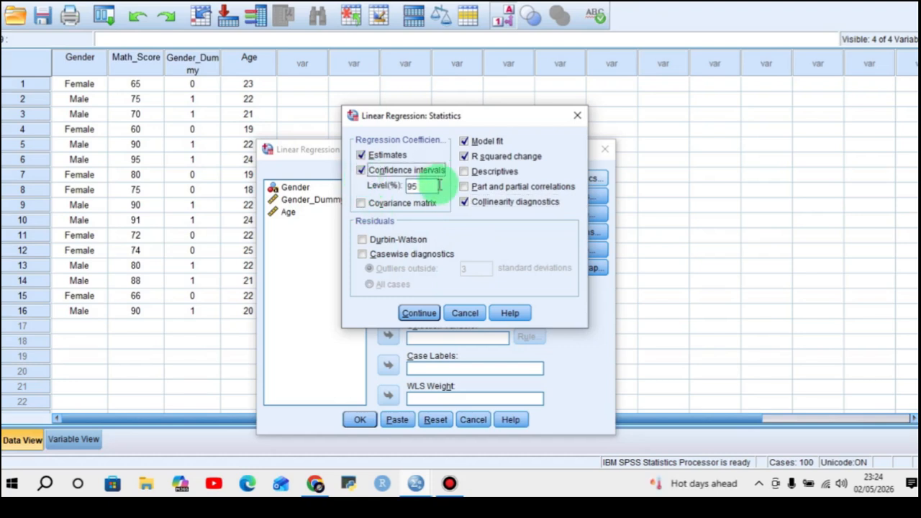
click(419, 313)
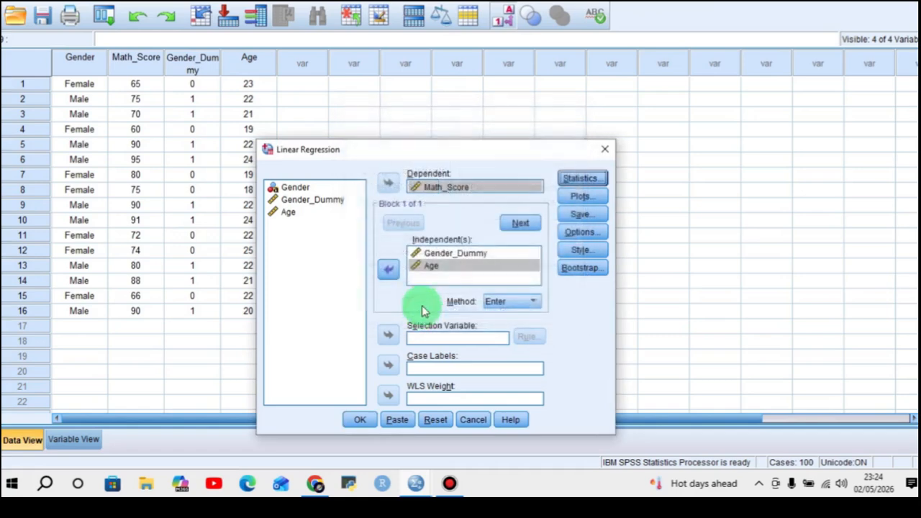
click(360, 420)
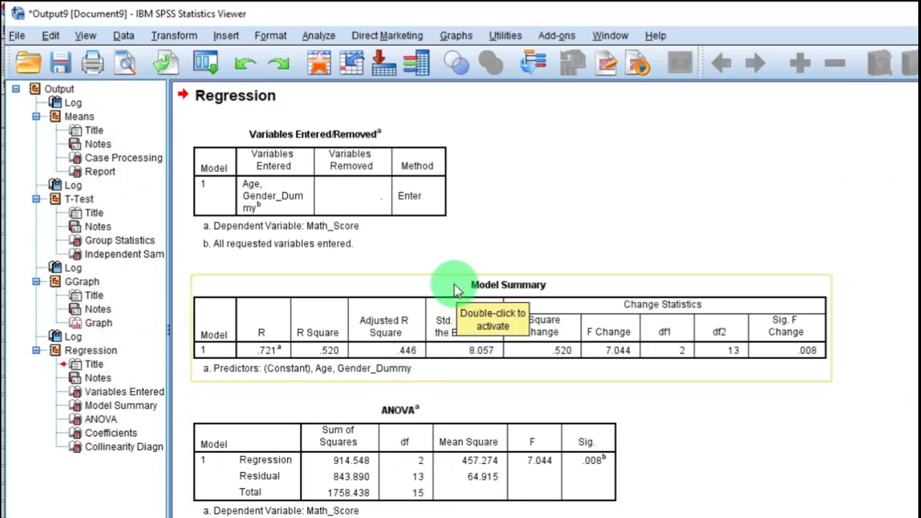
Examine the regression's Variables Entered, Model Summary, ANOVA and Coefficients tables, and look back over the earlier t-test and chart output.
click(315, 209)
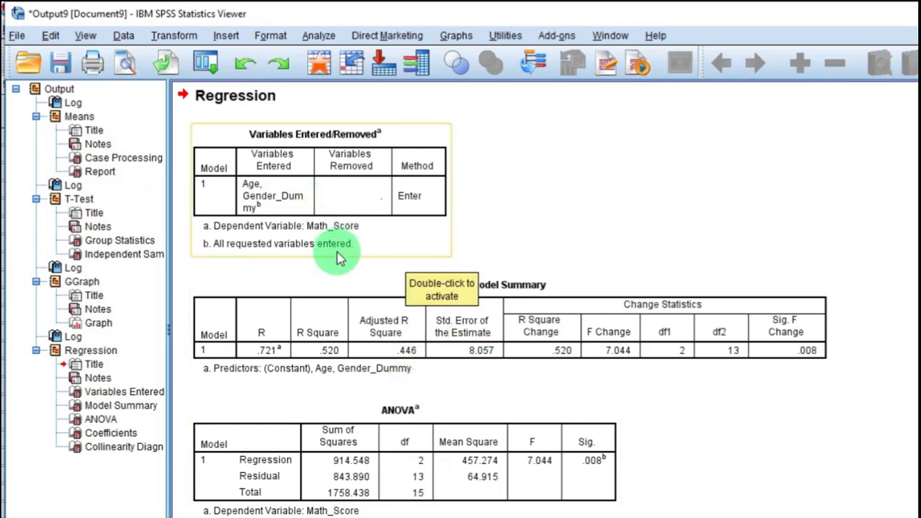
click(330, 367)
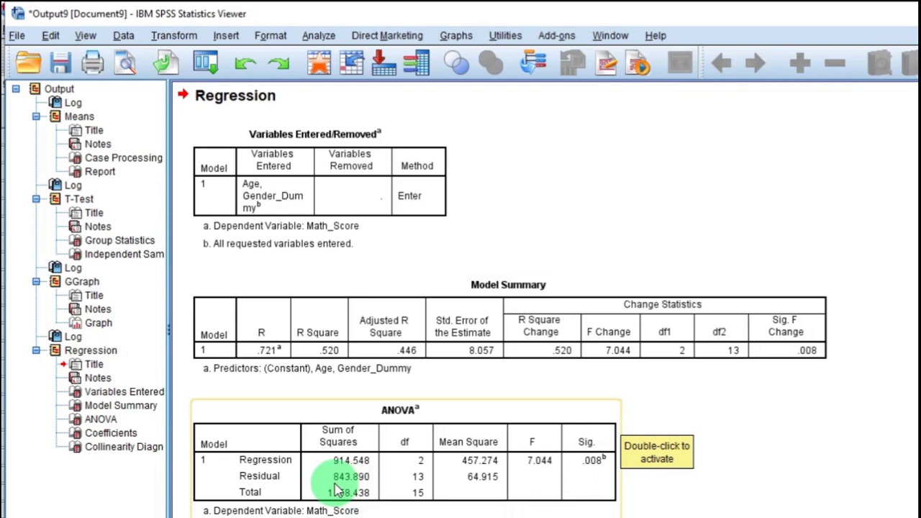
scroll(338, 489, down, 5)
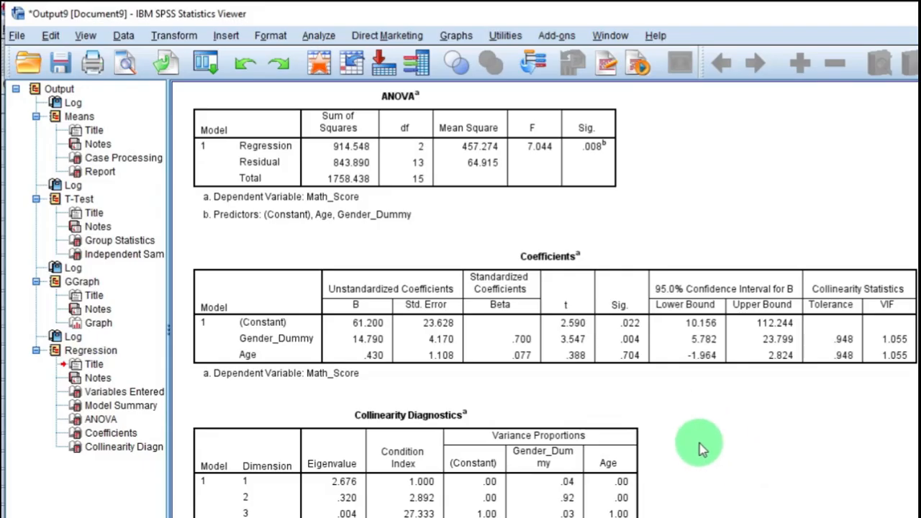
scroll(699, 451, up, 15)
scroll(699, 451, up, 15)
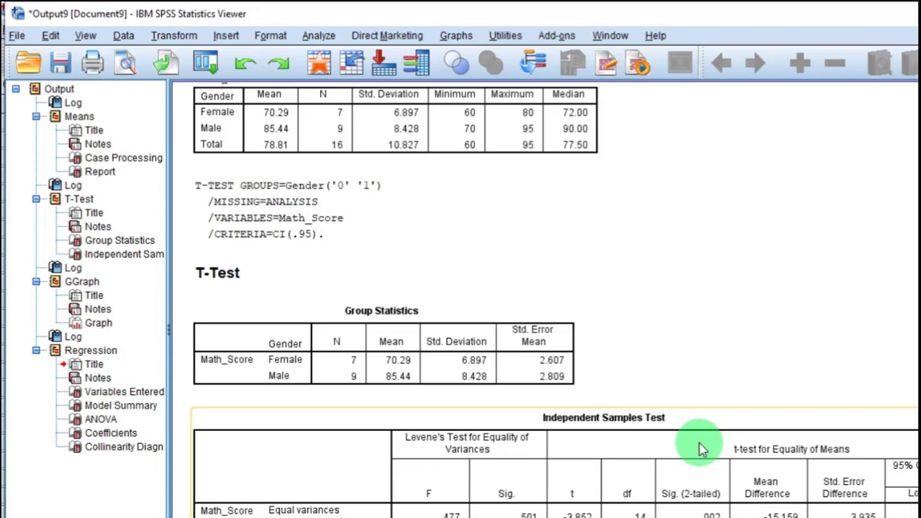
scroll(699, 451, down, 20)
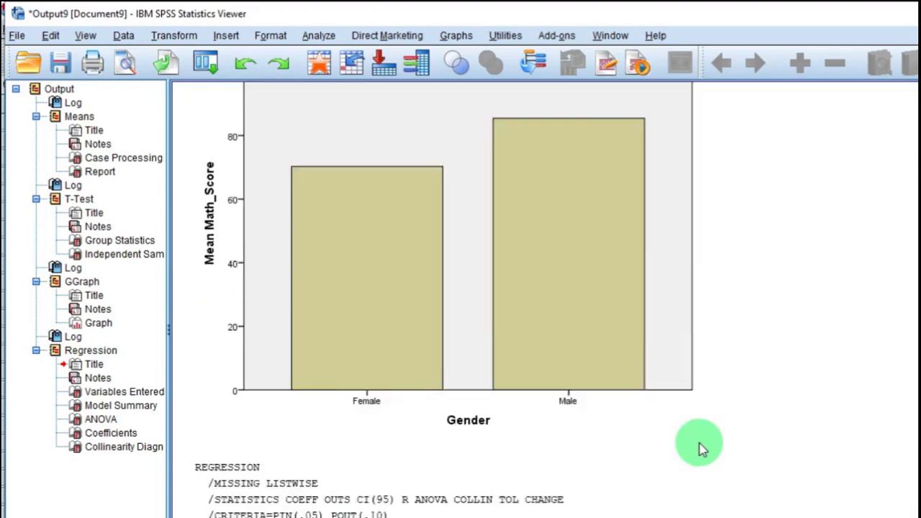
Save the output as the viewer file "Spss data analysis" in the Results folder under Downloads.
click(17, 36)
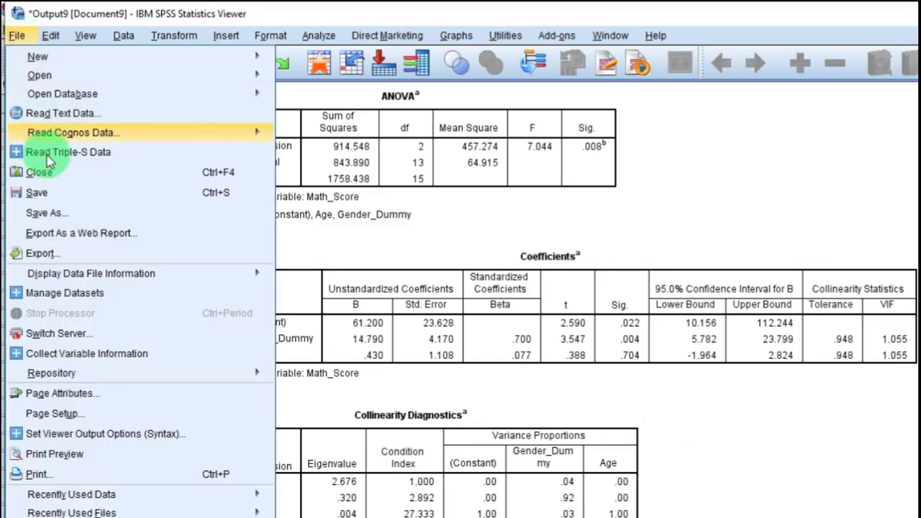
click(53, 214)
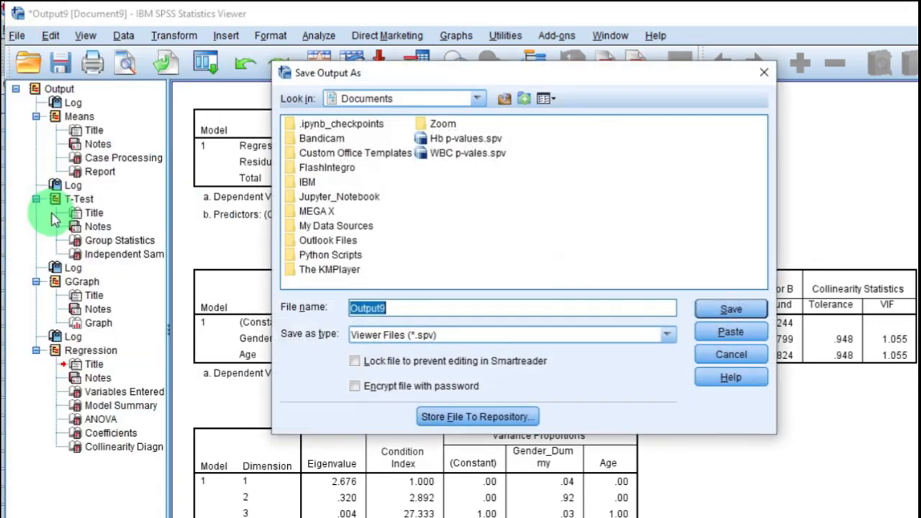
click(475, 98)
scroll(378, 177, down, 1)
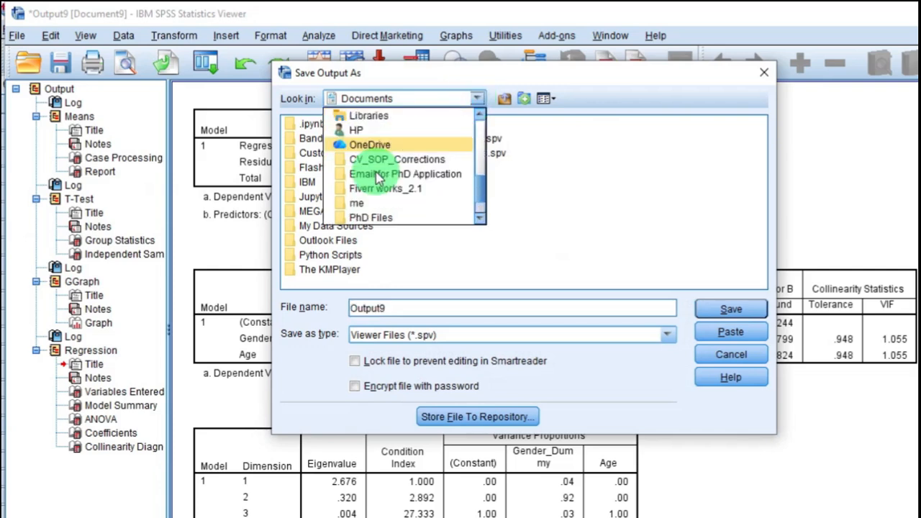
scroll(377, 178, up, 3)
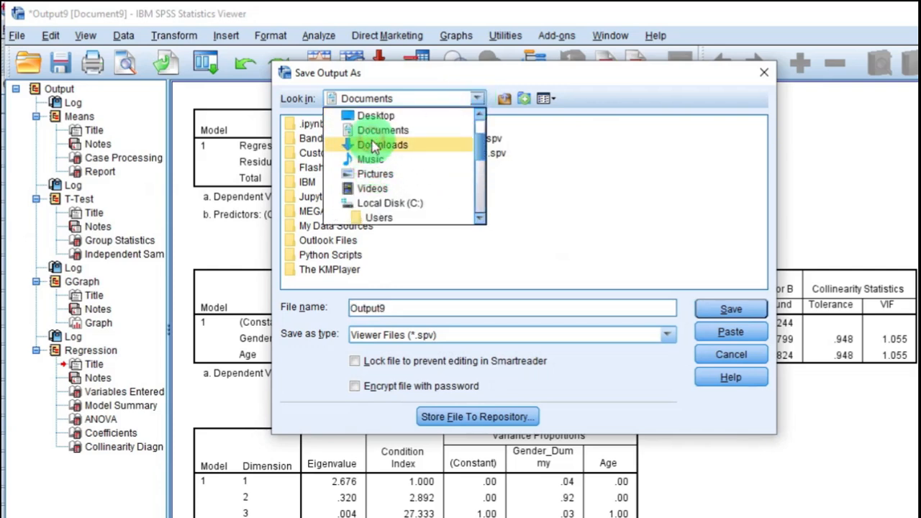
click(375, 146)
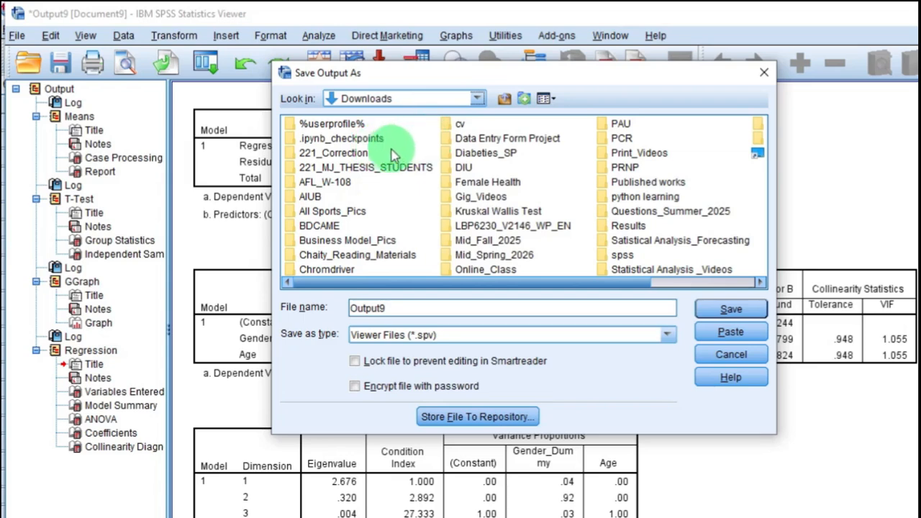
double_click(622, 226)
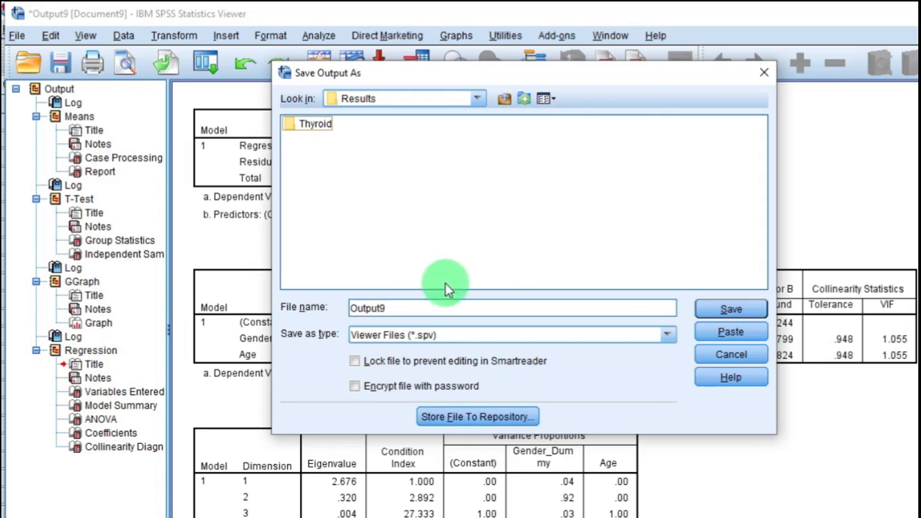
click(405, 303)
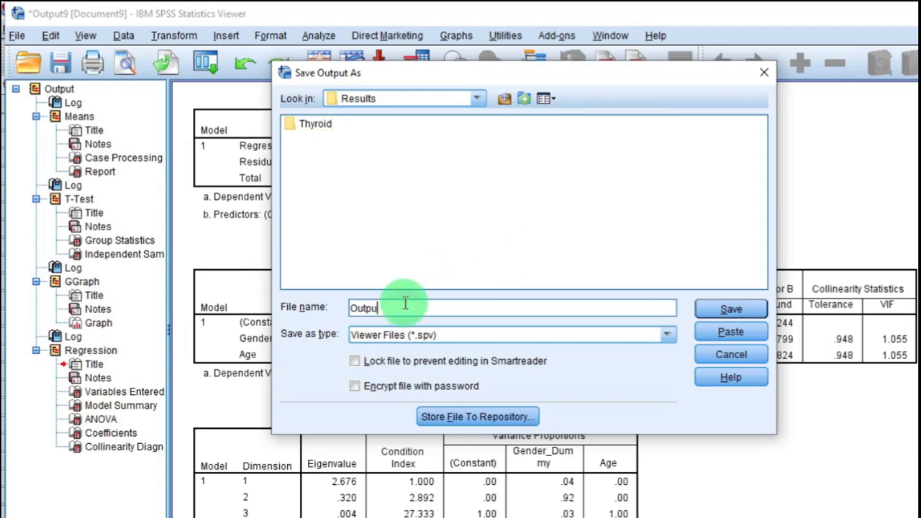
text(Spss data analysis)
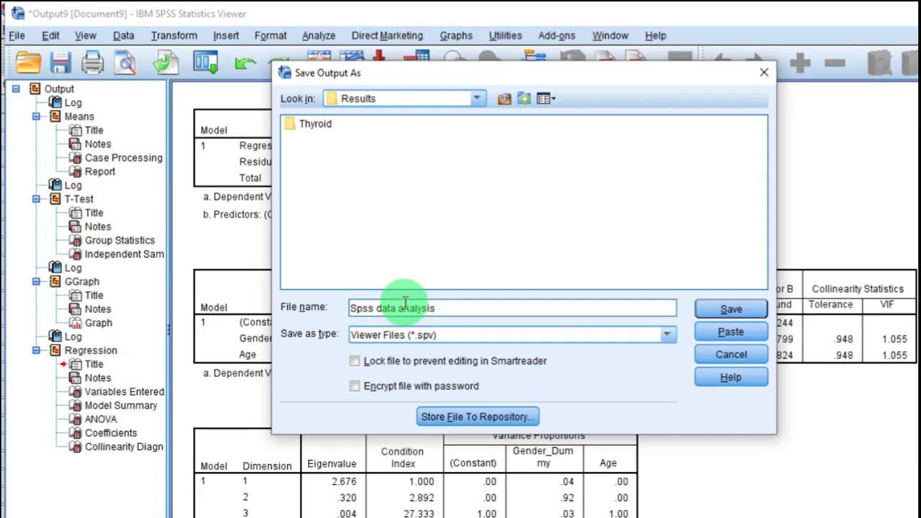
click(728, 314)
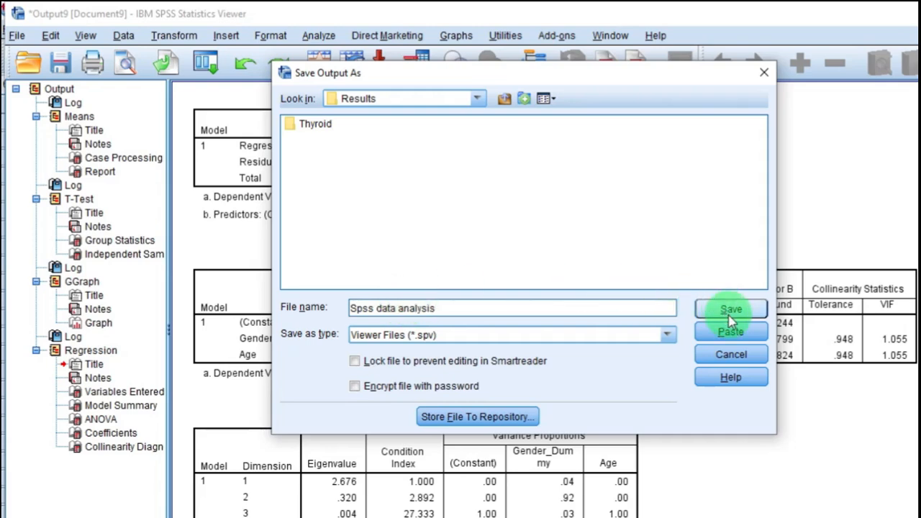
click(341, 178)
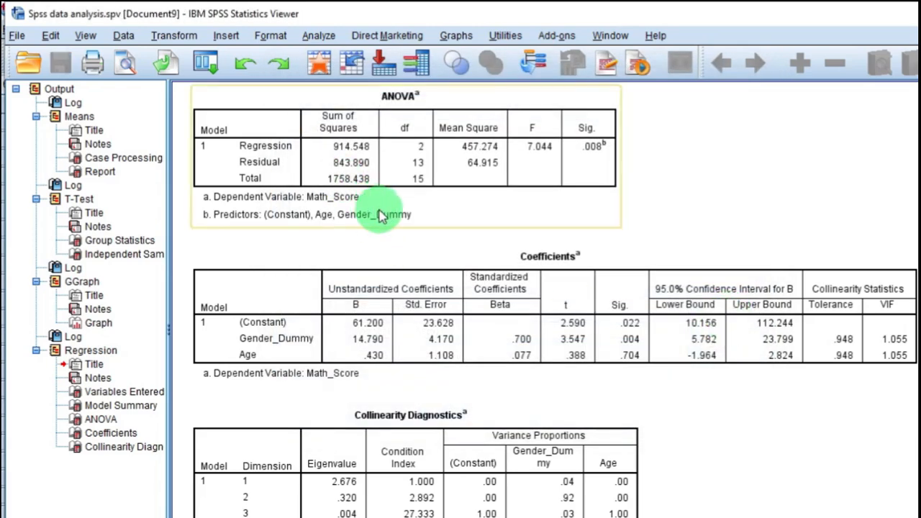
click(438, 270)
scroll(440, 277, up, 10)
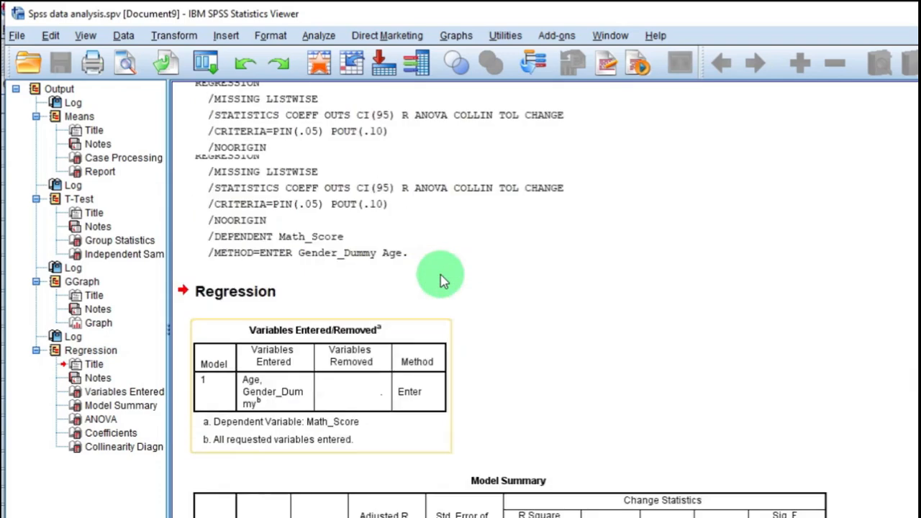
scroll(441, 279, up, 5)
scroll(442, 279, up, 15)
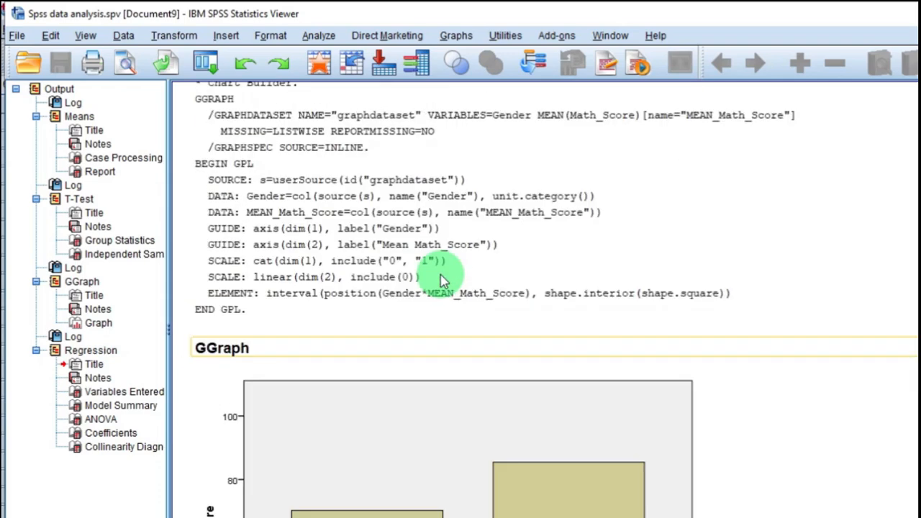
scroll(440, 277, up, 8)
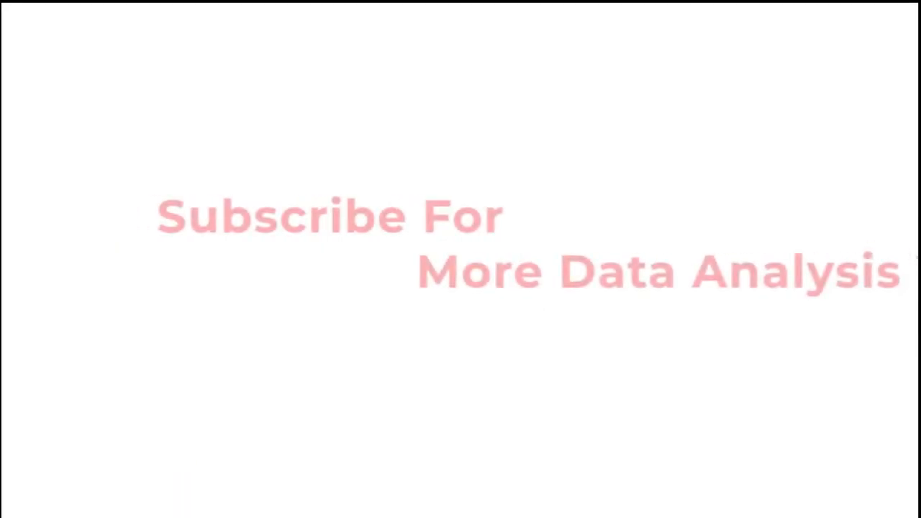